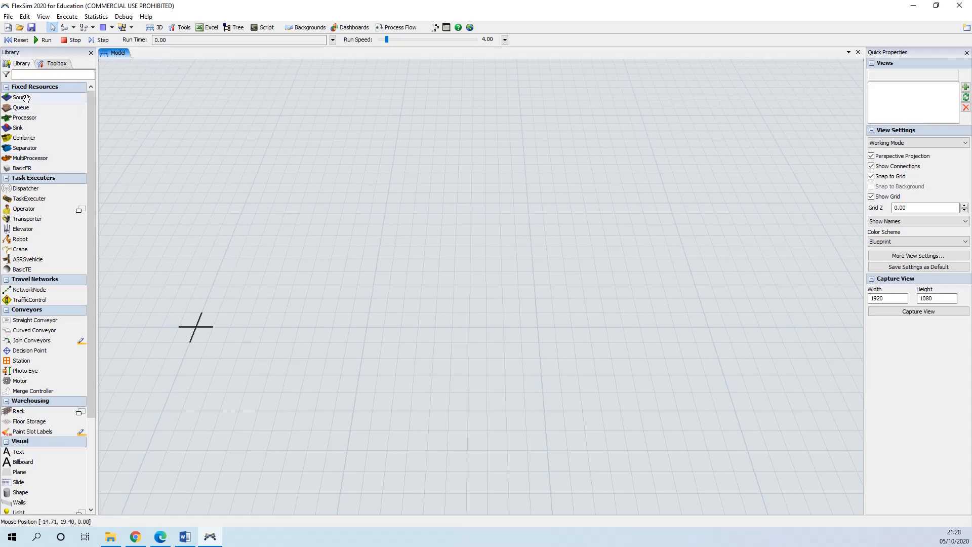
# Step: Add a Source and a Processor to the model from the library, placing the Processor to the Source's right
pyautogui.moveTo(26, 97); pyautogui.dragTo(366, 261)
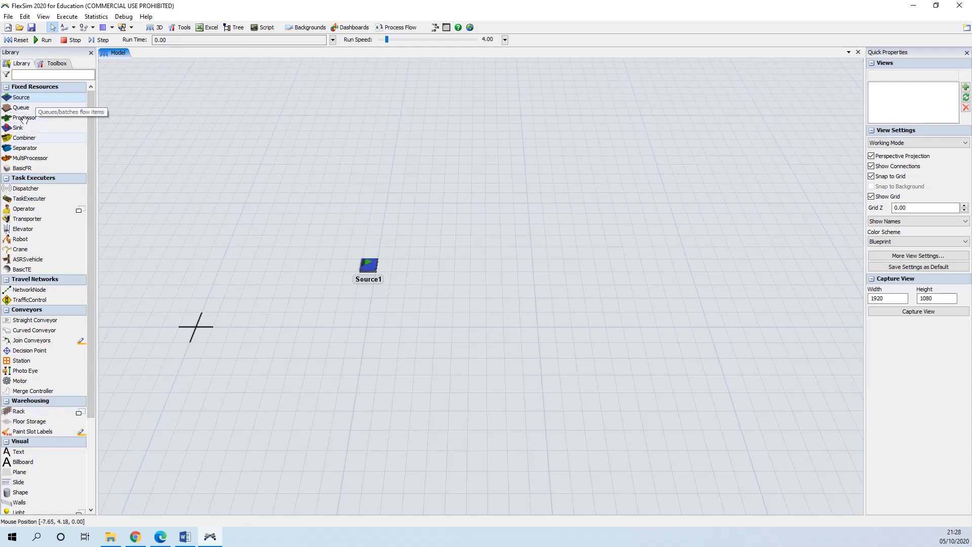
pyautogui.moveTo(23, 117); pyautogui.dragTo(469, 271)
pyautogui.moveTo(495, 318); pyautogui.dragTo(501, 317)
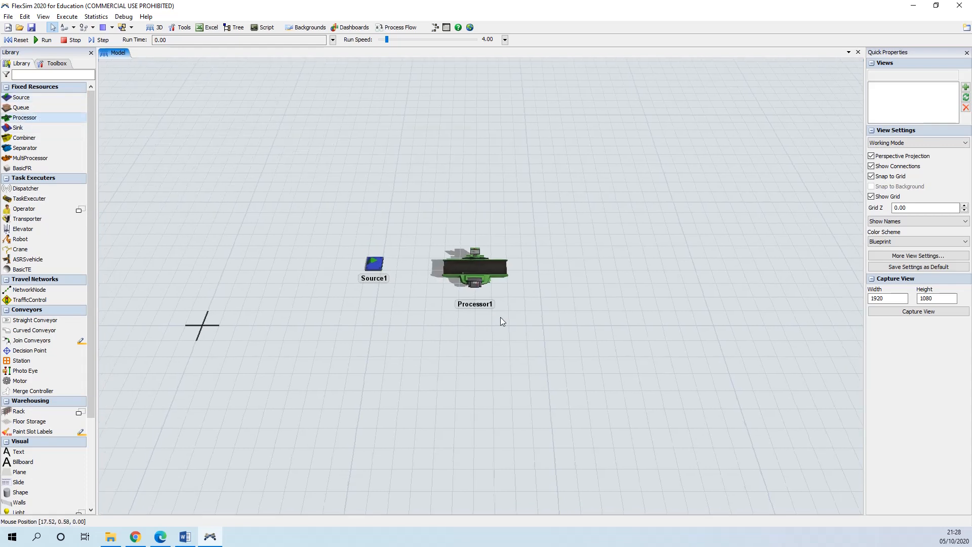
pyautogui.click(474, 272)
pyautogui.click(476, 271)
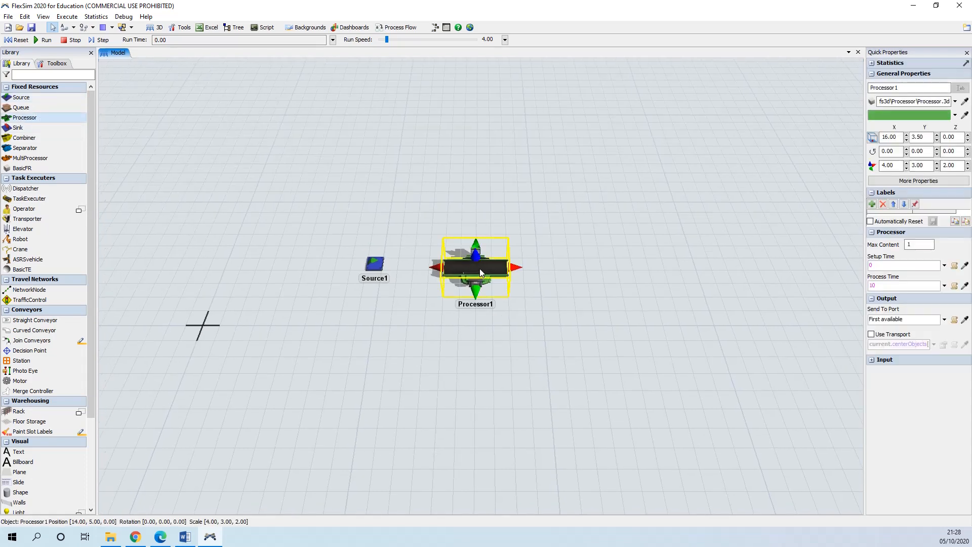
pyautogui.click(540, 312)
pyautogui.moveTo(167, 179); pyautogui.dragTo(153, 182)
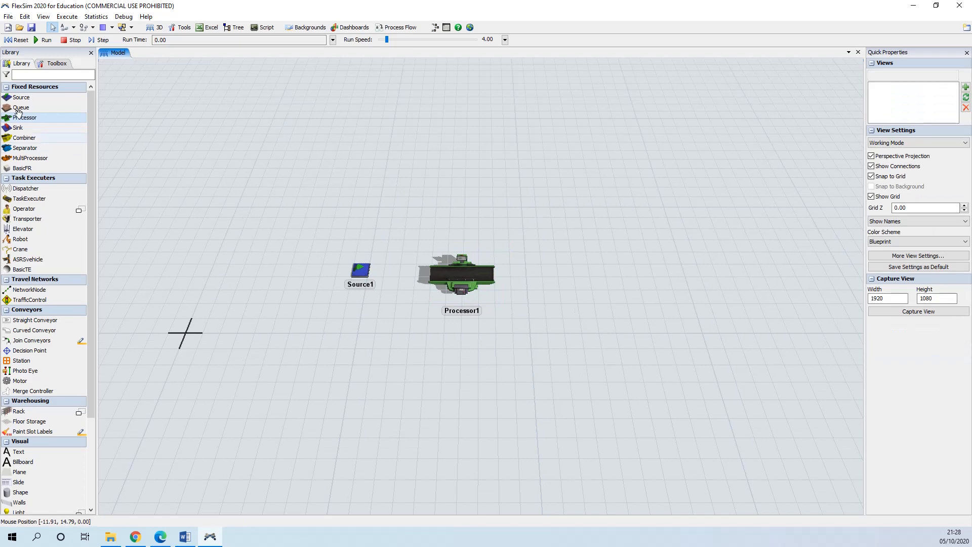
# Step: Add a Sink to the right of the Processor and nudge it into place
pyautogui.moveTo(21, 129); pyautogui.dragTo(562, 271)
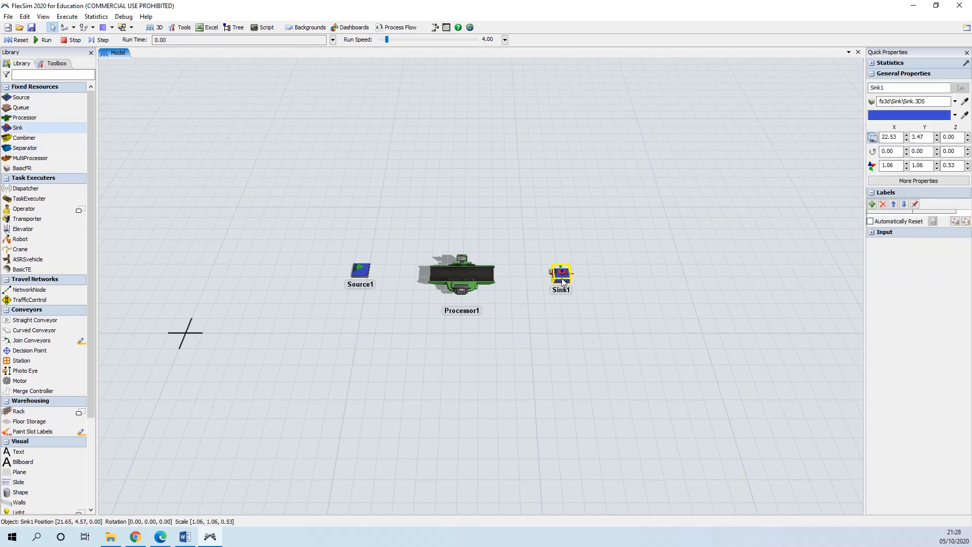
pyautogui.click(483, 273)
pyautogui.click(532, 338)
pyautogui.scroll(3, 542, 339)
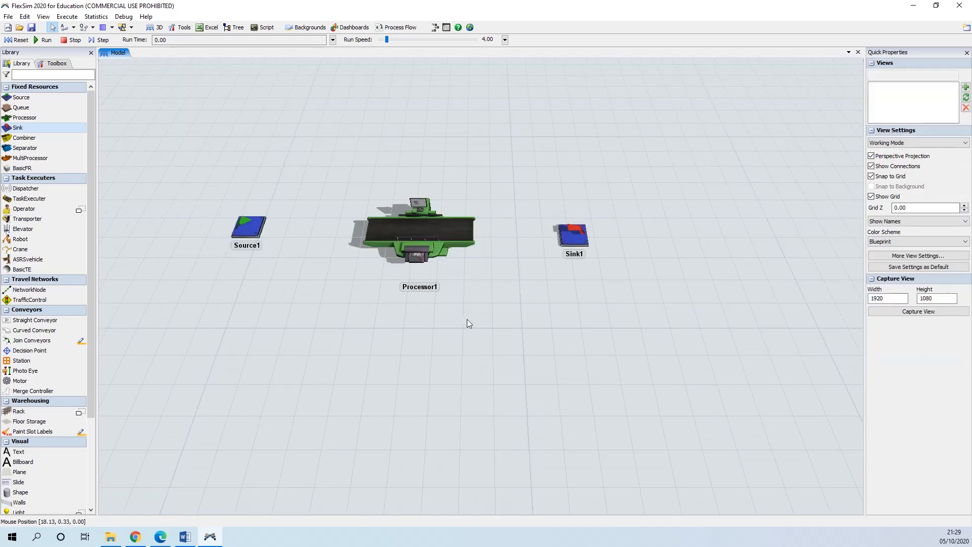
pyautogui.moveTo(466, 321); pyautogui.dragTo(503, 368)
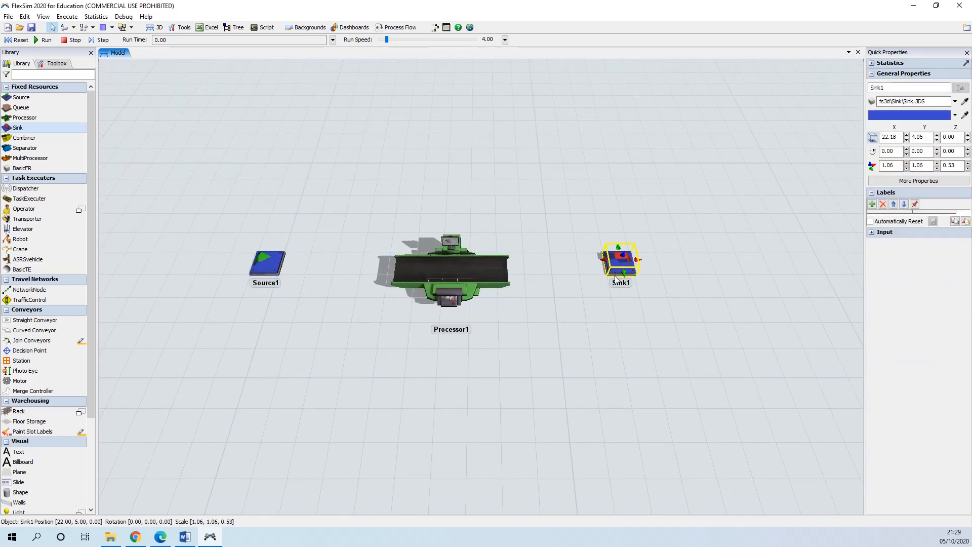
pyautogui.moveTo(614, 276); pyautogui.dragTo(618, 285)
# Step: Adjust the positions of the Processor and Sink so the three objects line up in a row
pyautogui.click(469, 263)
pyautogui.moveTo(469, 263); pyautogui.dragTo(446, 270)
pyautogui.click(306, 311)
pyautogui.moveTo(306, 311); pyautogui.dragTo(323, 324)
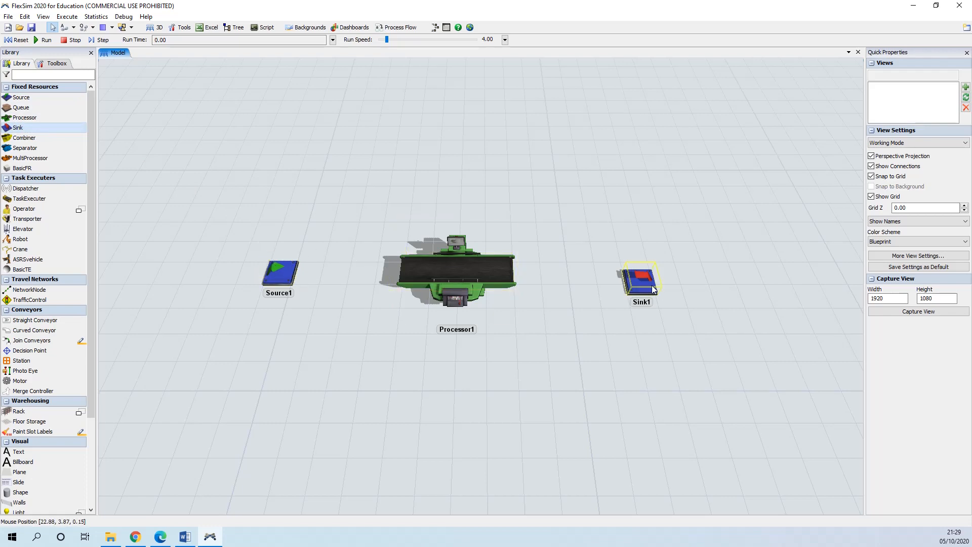
pyautogui.moveTo(651, 284); pyautogui.dragTo(650, 282)
pyautogui.click(590, 335)
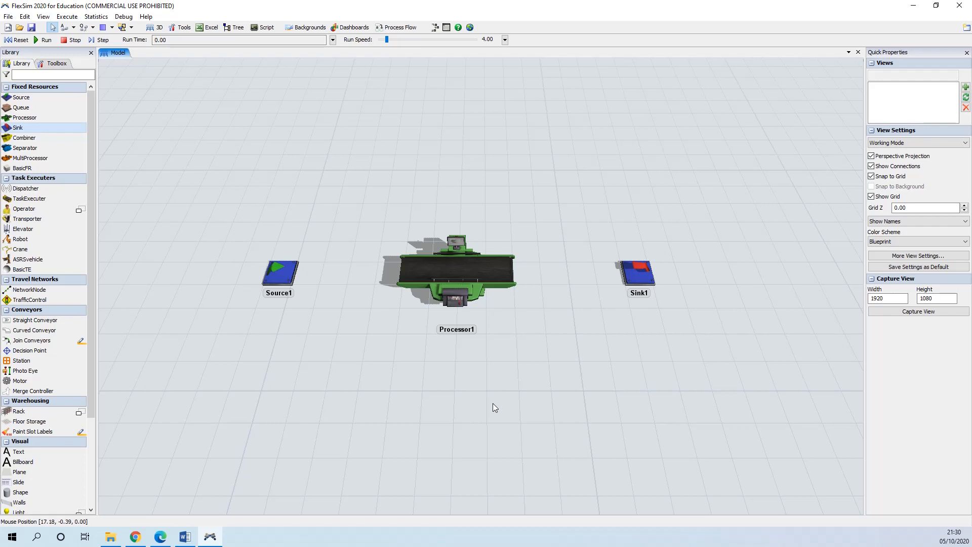
pyautogui.moveTo(432, 405); pyautogui.dragTo(452, 412)
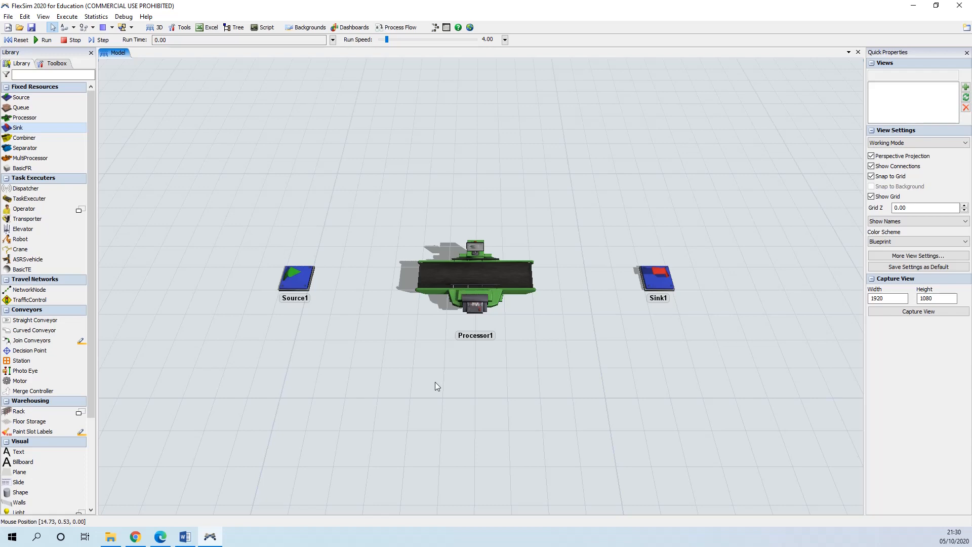
pyautogui.moveTo(444, 393); pyautogui.dragTo(464, 402)
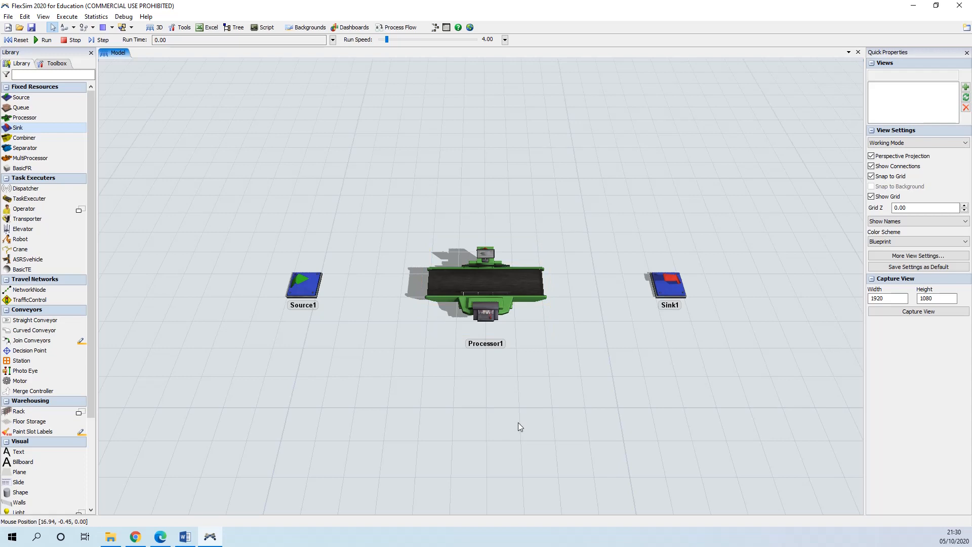
pyautogui.moveTo(505, 429)
pyautogui.mouseDown()
pyautogui.moveTo(506, 455)
pyautogui.moveTo(501, 427)
pyautogui.mouseUp()
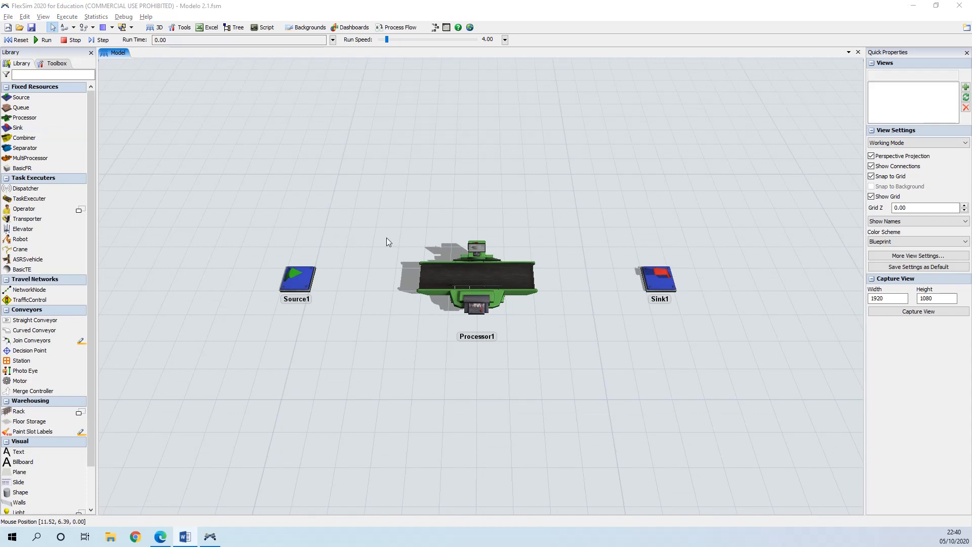
# Step: Explore the model view by panning and zooming in and out around the three objects
pyautogui.moveTo(388, 328)
pyautogui.mouseDown(button='right')
pyautogui.moveTo(395, 343)
pyautogui.moveTo(384, 345)
pyautogui.moveTo(387, 303)
pyautogui.moveTo(410, 305)
pyautogui.moveTo(405, 326)
pyautogui.moveTo(385, 301)
pyautogui.moveTo(389, 324)
pyautogui.moveTo(372, 323)
pyautogui.mouseUp(button='right')
pyautogui.rightClick(390, 322)
pyautogui.click(374, 325)
pyautogui.rightClick(371, 323)
pyautogui.click(425, 364)
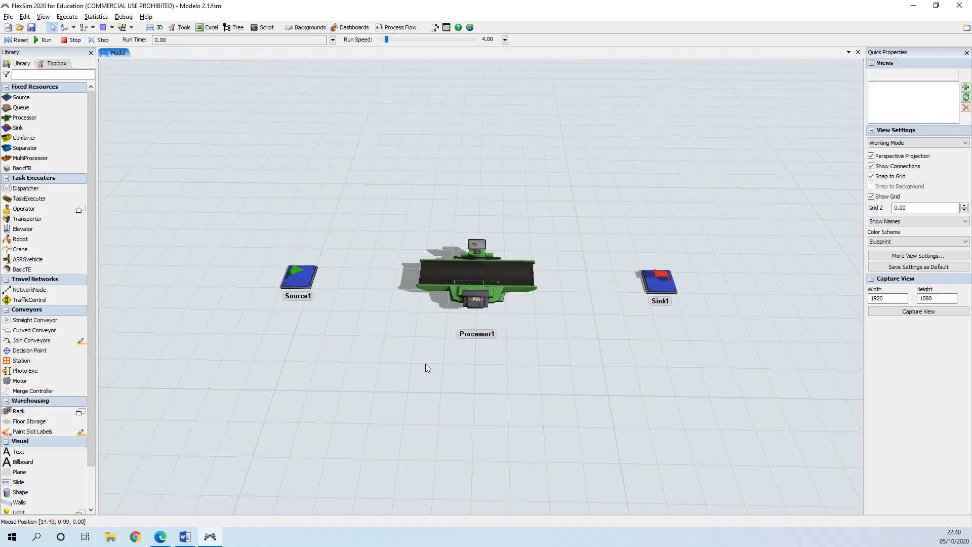
pyautogui.moveTo(425, 364); pyautogui.dragTo(427, 363, button='right')
pyautogui.rightClick(428, 363)
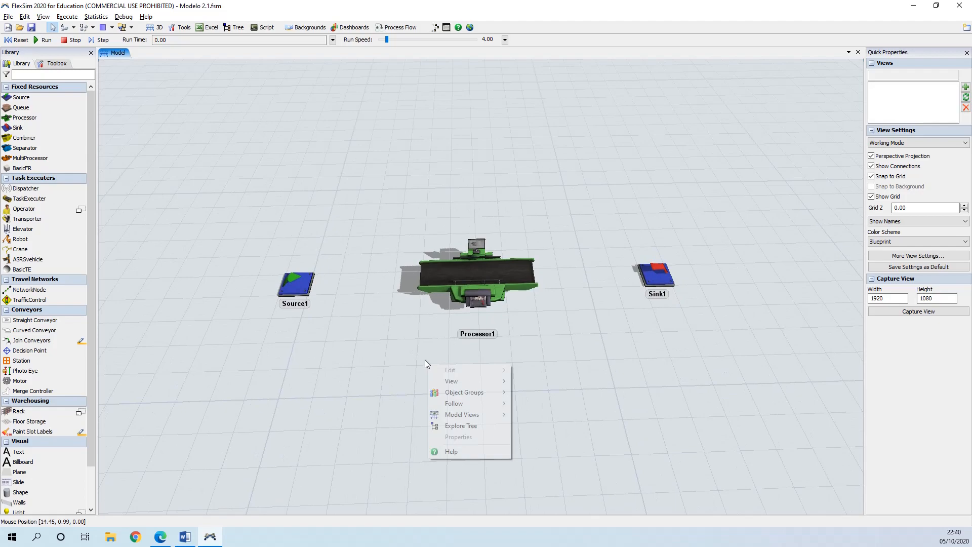
pyautogui.click(374, 344)
pyautogui.scroll(1, 375, 344)
pyautogui.scroll(-4, 375, 344)
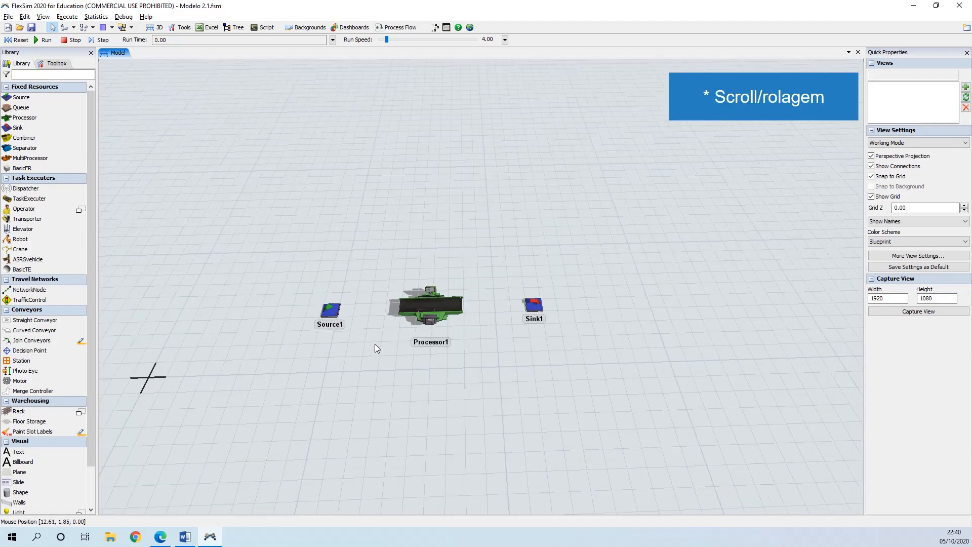
pyautogui.scroll(3, 374, 344)
pyautogui.scroll(-2, 374, 344)
pyautogui.scroll(2, 374, 347)
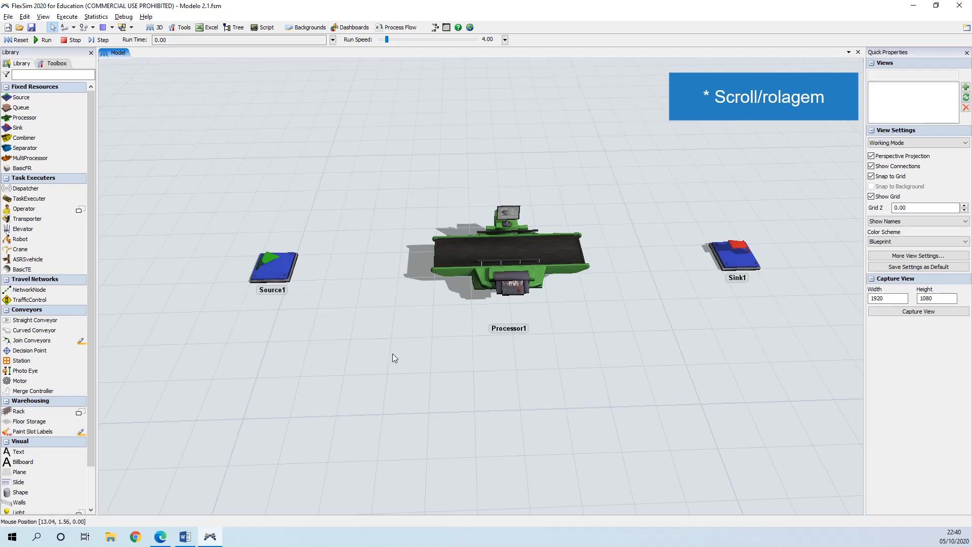
# Step: Switch the model view to the Top view
pyautogui.rightClick(421, 343)
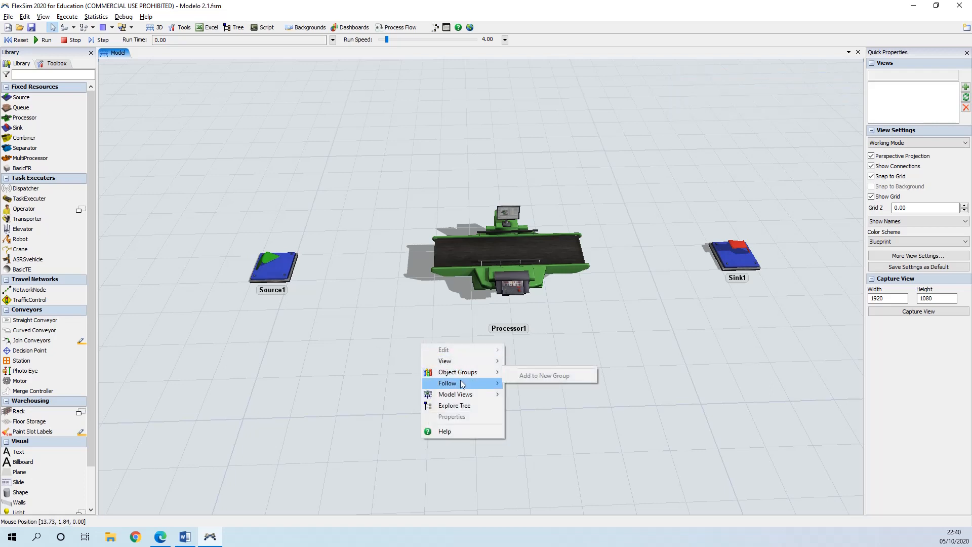
pyautogui.moveTo(461, 381)
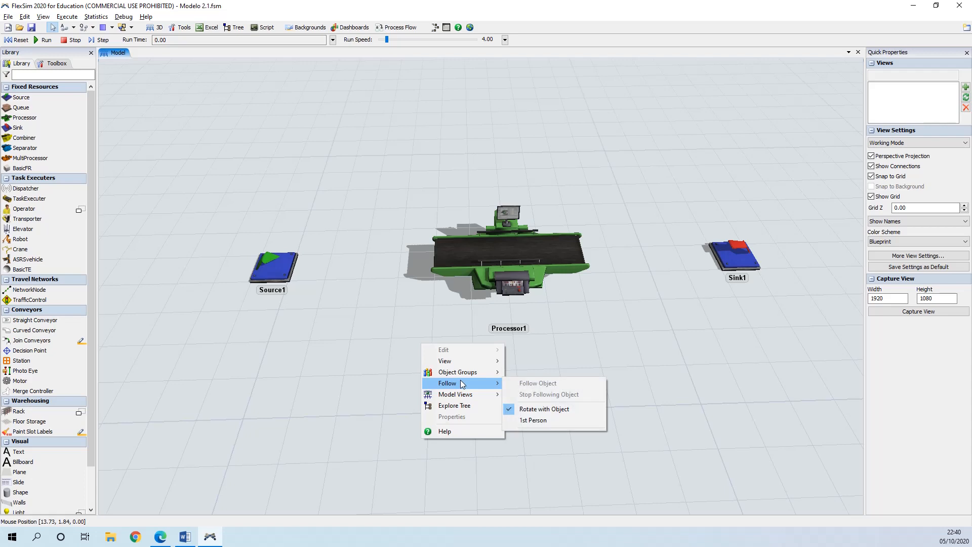
pyautogui.moveTo(472, 396)
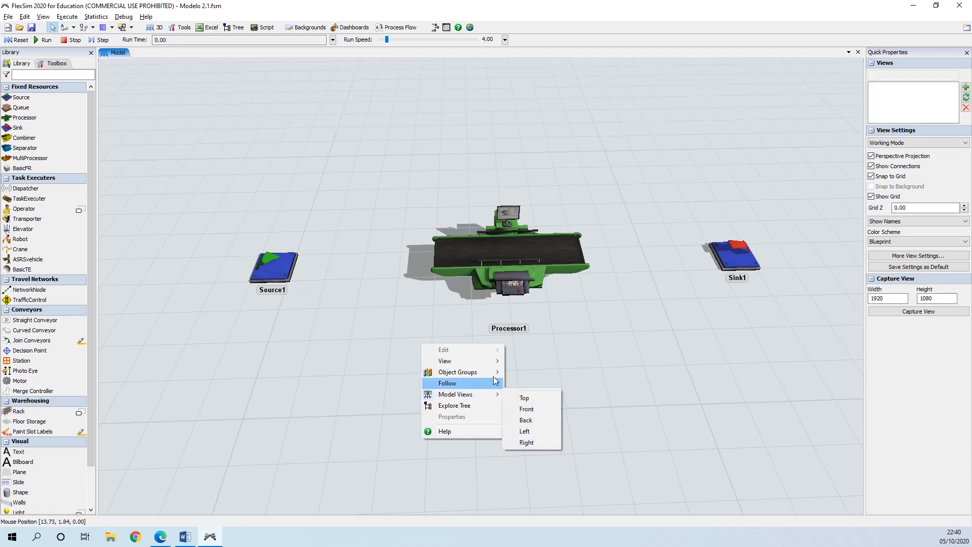
pyautogui.moveTo(498, 362)
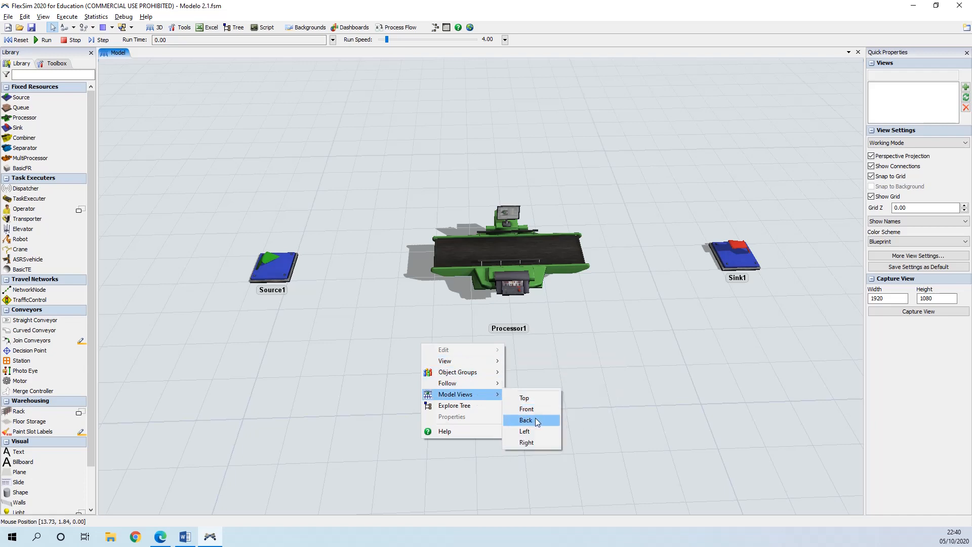
pyautogui.click(524, 398)
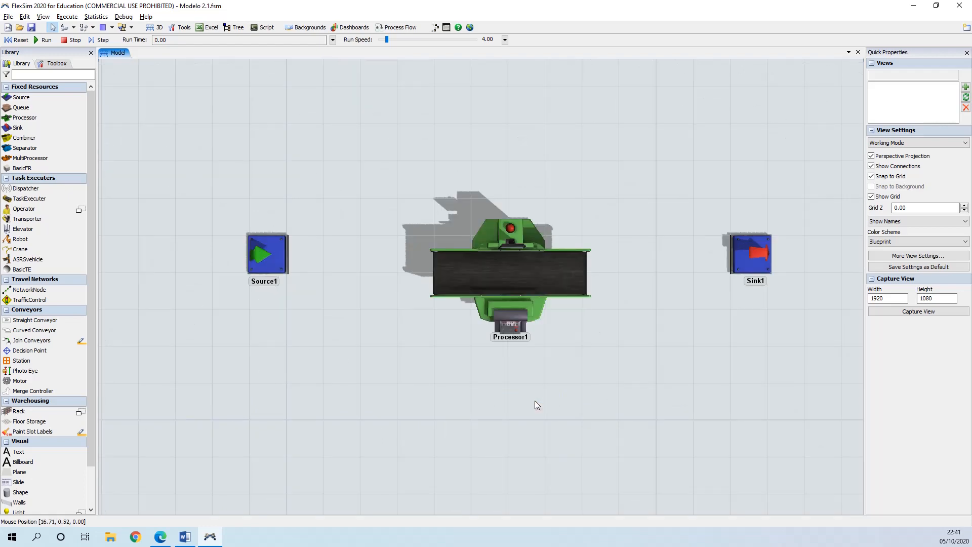
# Step: Zoom and orbit the view back to an angled perspective showing the Source, Processor and Sink
pyautogui.scroll(-8, 534, 401)
pyautogui.moveTo(582, 440); pyautogui.dragTo(512, 366)
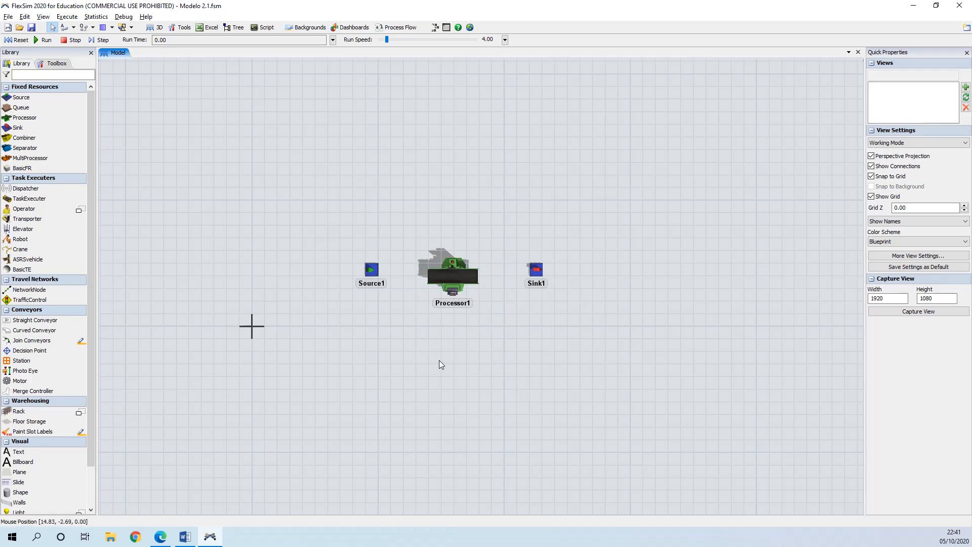
pyautogui.moveTo(439, 359); pyautogui.dragTo(441, 330, button='right')
pyautogui.scroll(5, 441, 330)
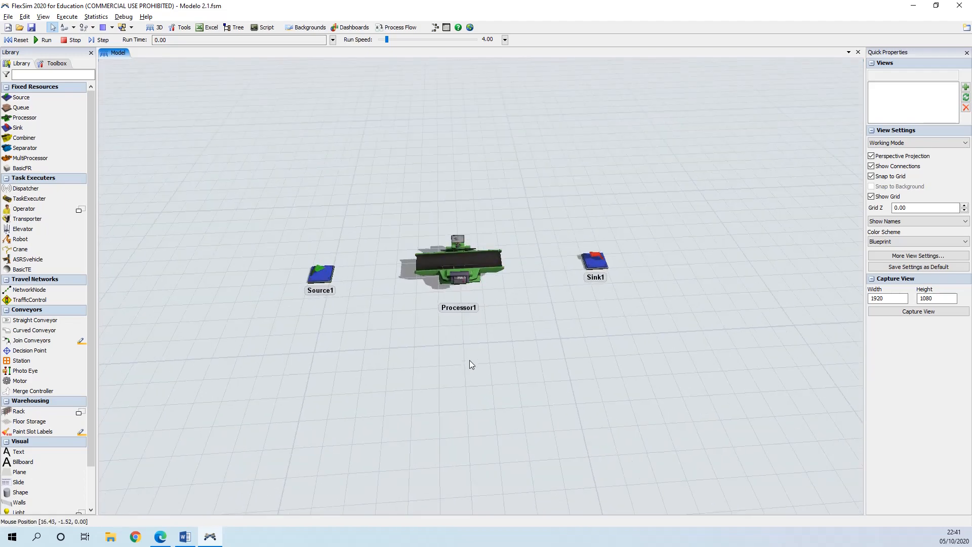
pyautogui.scroll(3, 463, 357)
pyautogui.moveTo(463, 354); pyautogui.dragTo(460, 372)
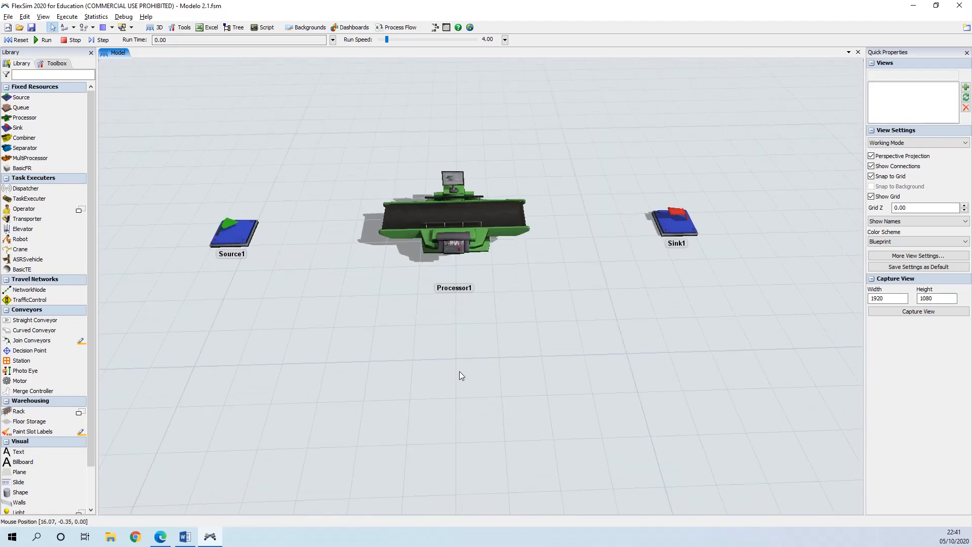
pyautogui.moveTo(460, 366); pyautogui.dragTo(458, 365, button='right')
pyautogui.rightClick(458, 365)
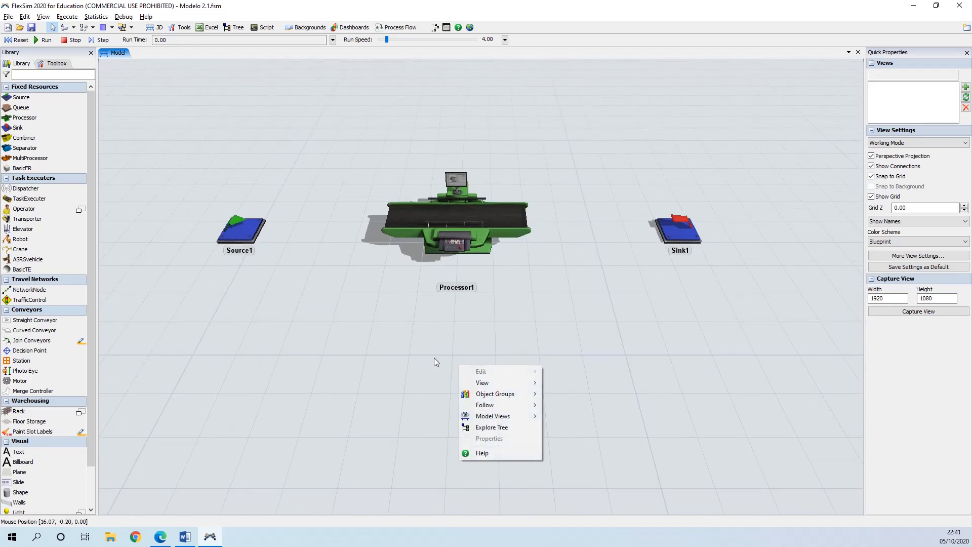
pyautogui.moveTo(433, 358)
pyautogui.mouseDown()
pyautogui.moveTo(451, 369)
pyautogui.moveTo(443, 363)
pyautogui.mouseUp()
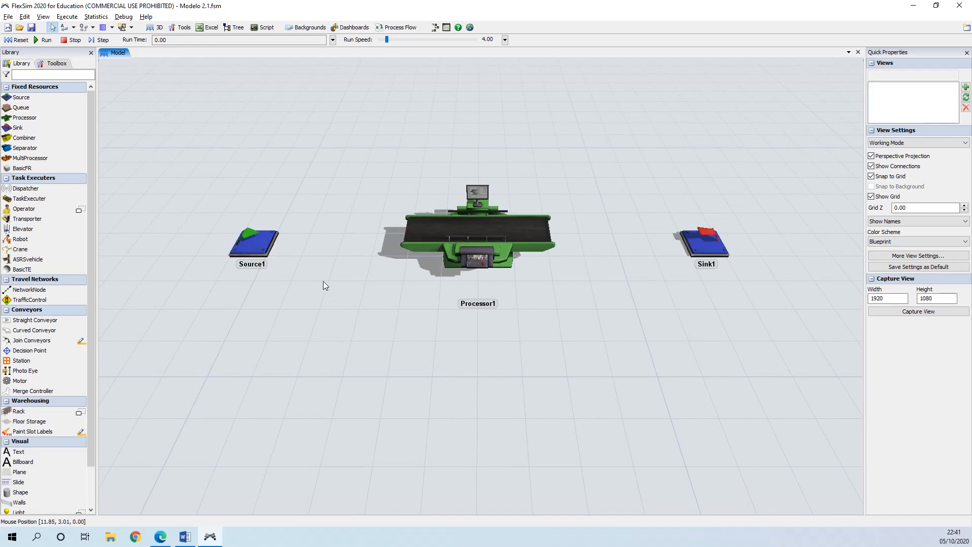
pyautogui.moveTo(316, 296); pyautogui.dragTo(325, 295)
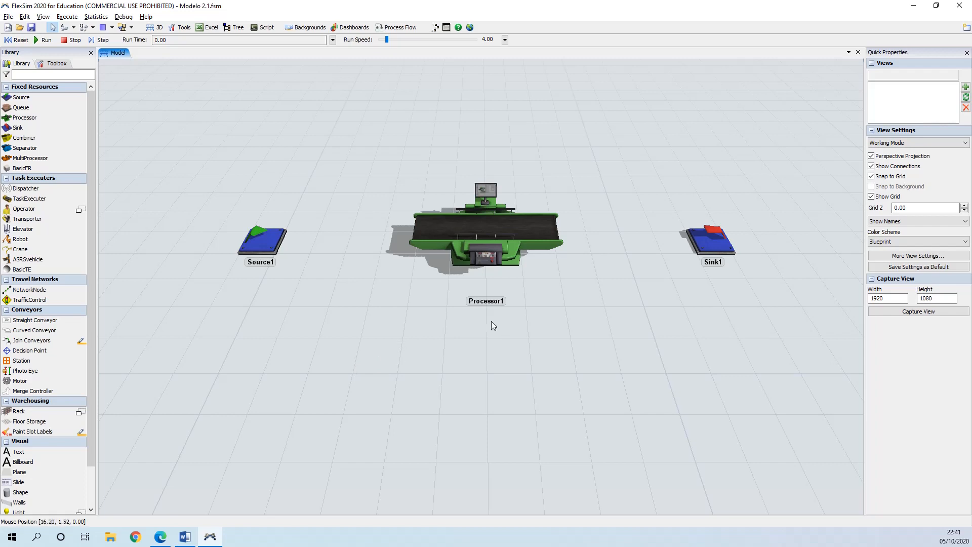
pyautogui.moveTo(594, 330); pyautogui.dragTo(593, 347)
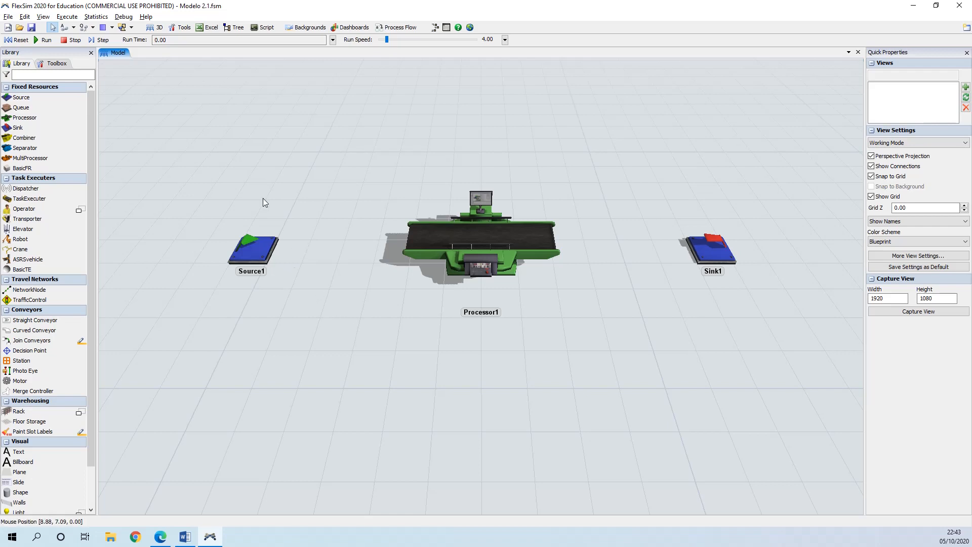
# Step: Open the Source1 properties window
pyautogui.click(258, 254)
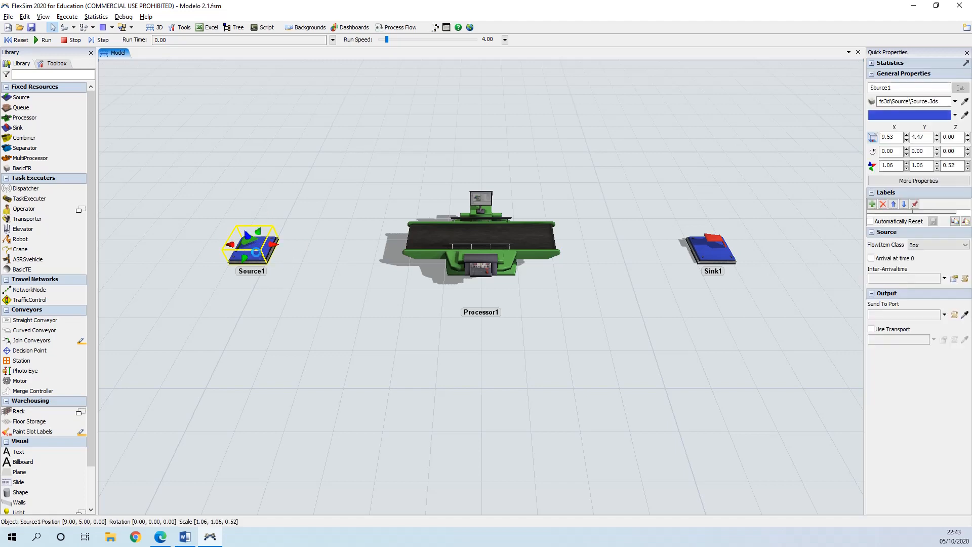
pyautogui.doubleClick(253, 255)
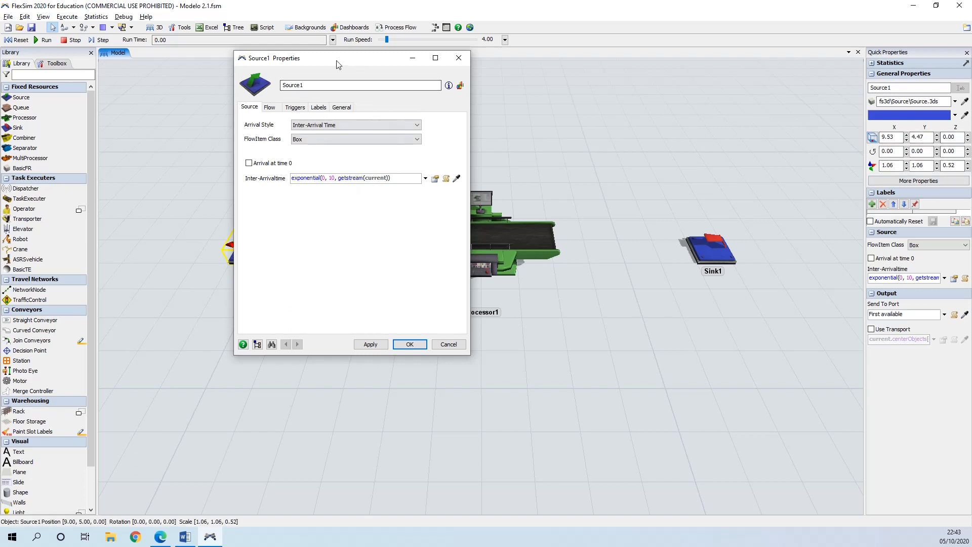
pyautogui.moveTo(339, 64); pyautogui.dragTo(430, 108)
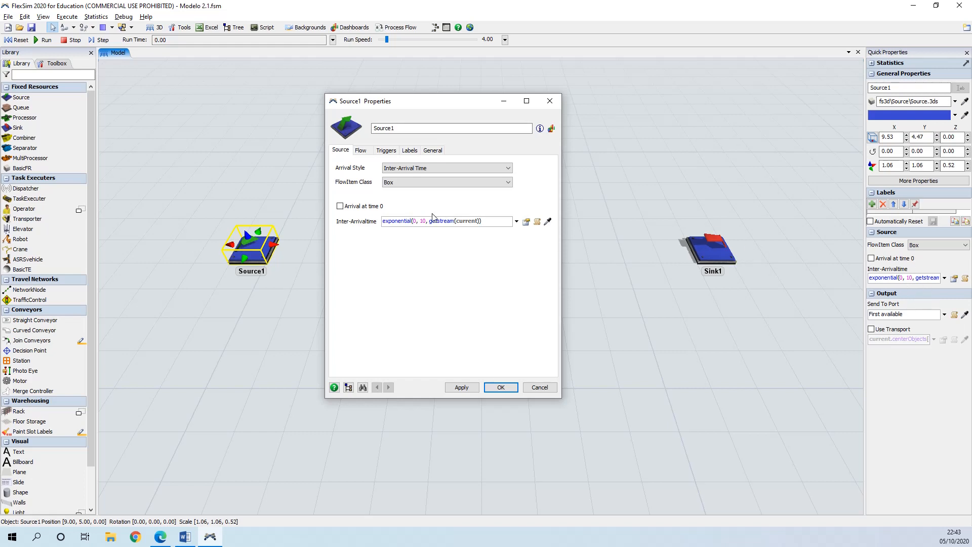
# Step: Inspect the Source's input, central and output port lists on the General page
pyautogui.click(433, 151)
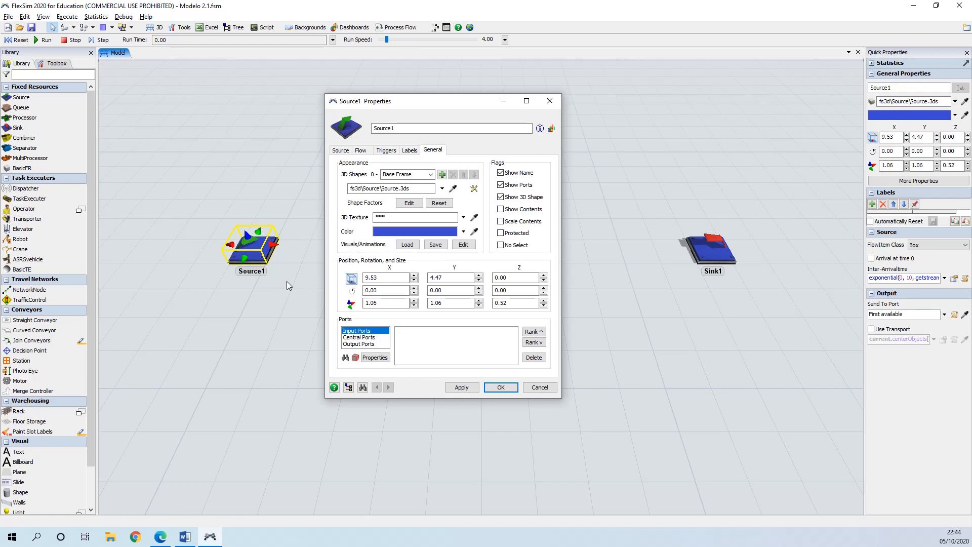
pyautogui.click(366, 345)
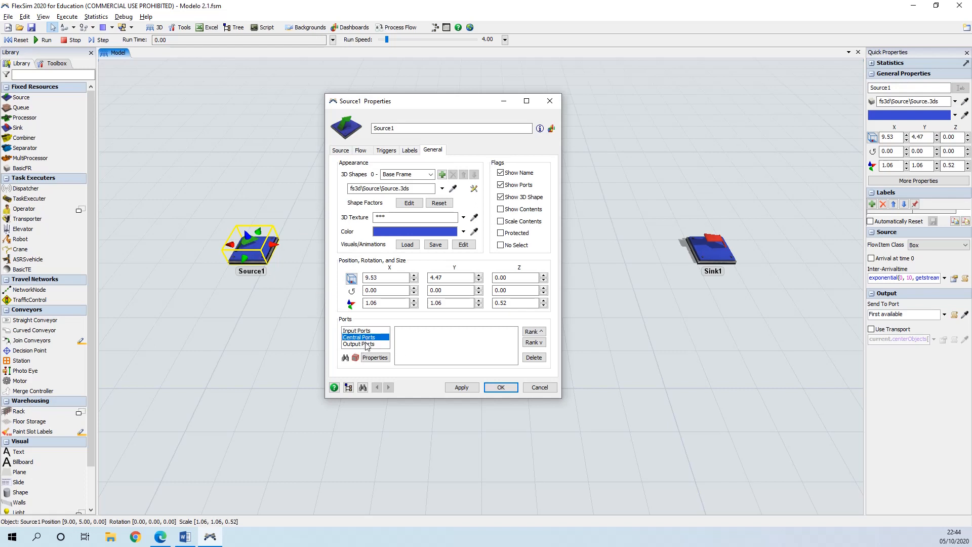
pyautogui.click(363, 331)
pyautogui.click(364, 337)
pyautogui.click(366, 344)
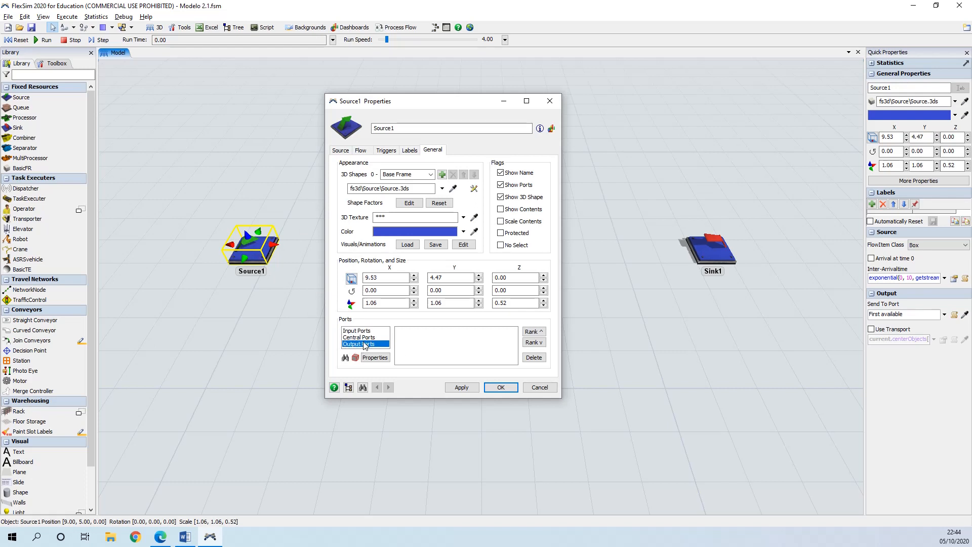
pyautogui.click(364, 332)
pyautogui.click(365, 337)
pyautogui.click(368, 344)
pyautogui.click(370, 337)
pyautogui.click(369, 331)
pyautogui.click(367, 344)
pyautogui.click(367, 338)
pyautogui.click(367, 344)
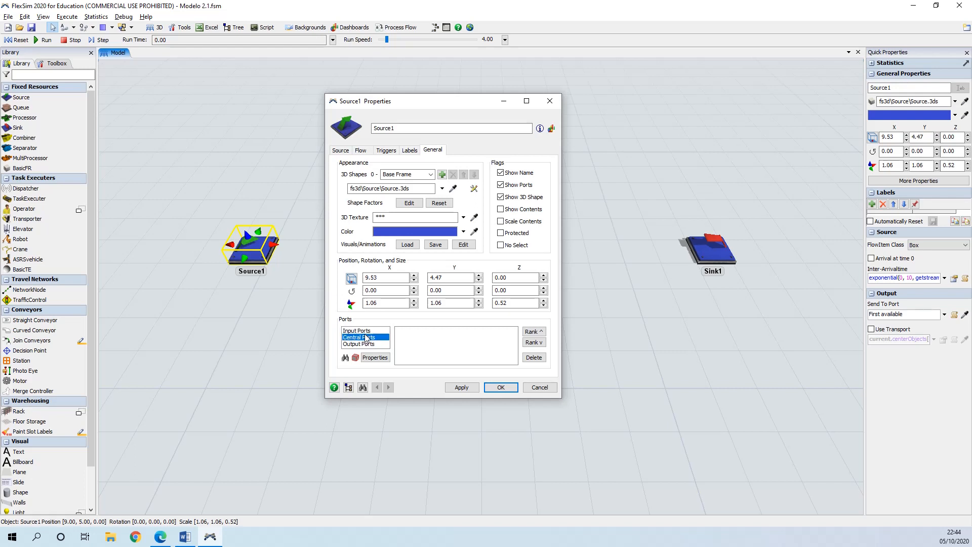
# Step: Switch between the Source's input, central and output port categories to compare their connections
pyautogui.click(367, 332)
pyautogui.click(366, 338)
pyautogui.click(368, 344)
pyautogui.click(367, 337)
pyautogui.click(365, 331)
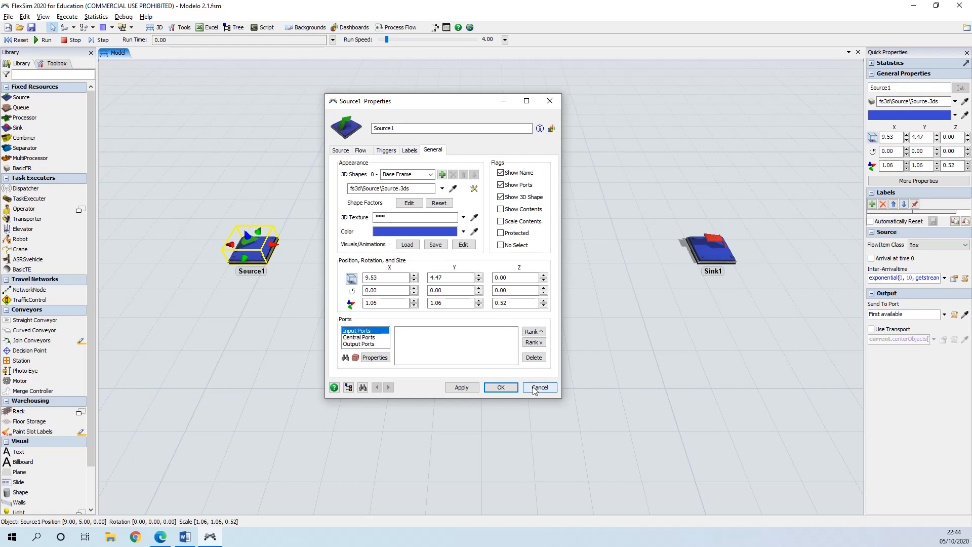
# Step: Rename the Source to Chegada de Produtos
pyautogui.doubleClick(374, 128)
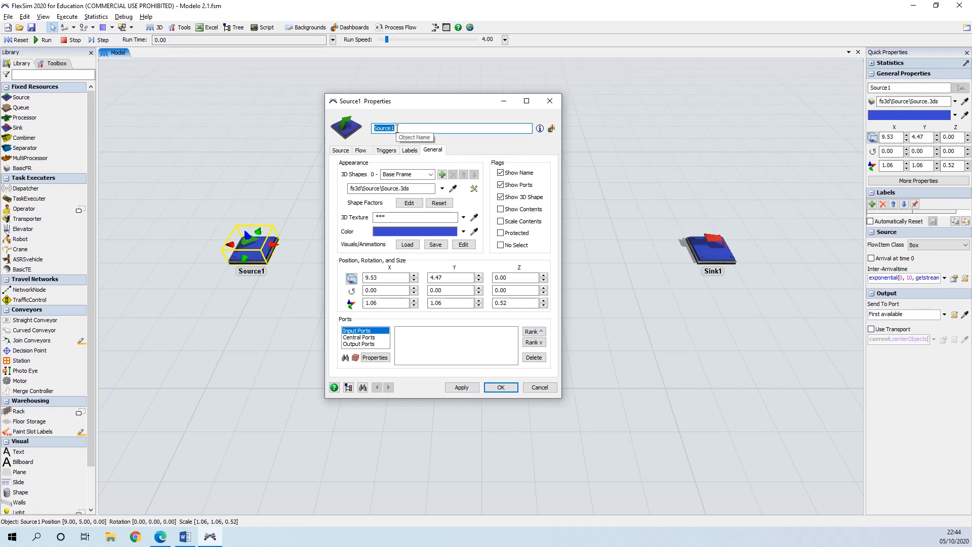
pyautogui.write('Chegada de Produtos')
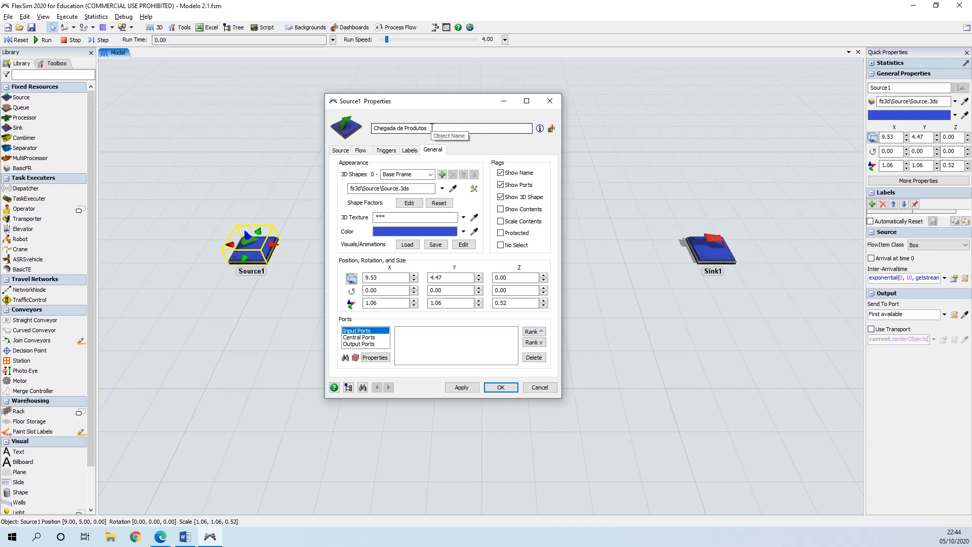
# Step: Review the Source's arrival style and flowitem class options, keeping Inter-Arrival Time and Box
pyautogui.click(342, 150)
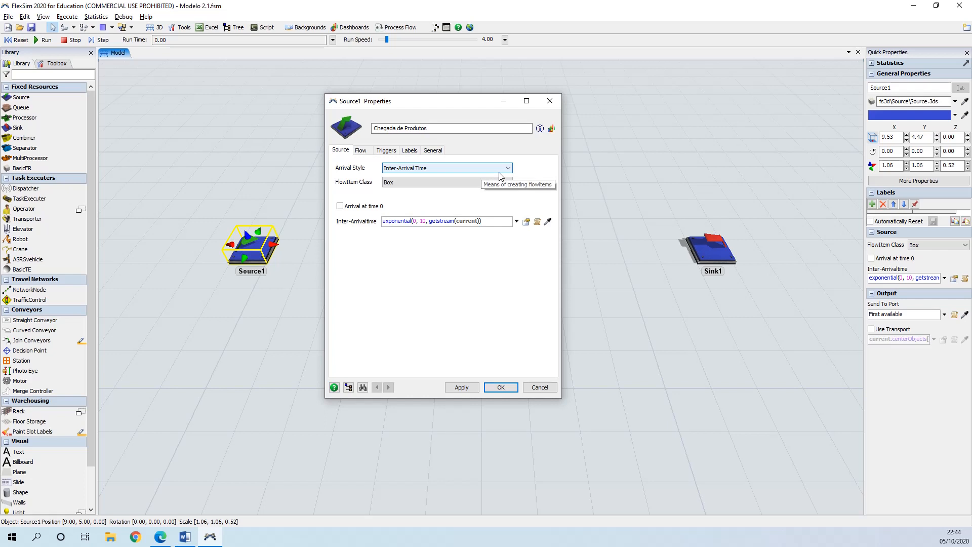
pyautogui.click(449, 168)
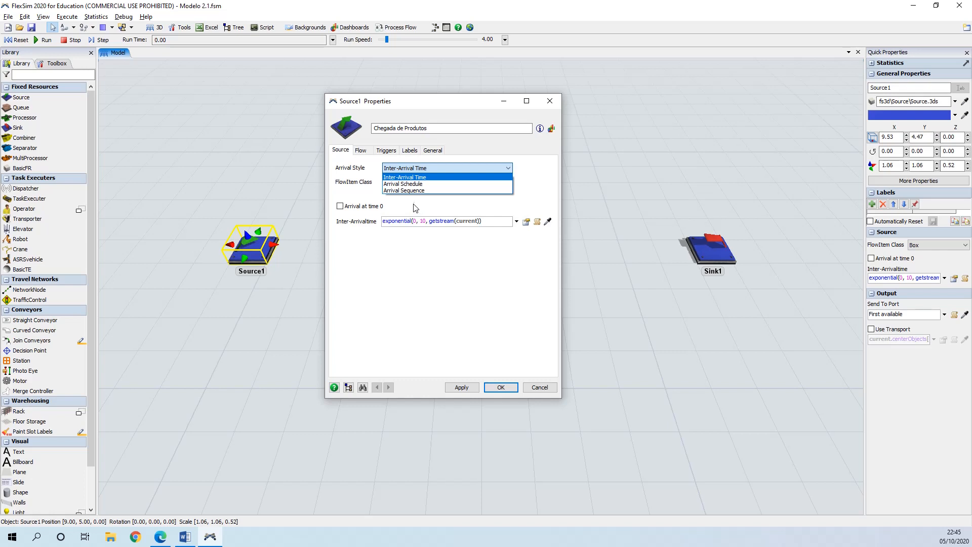
pyautogui.click(422, 178)
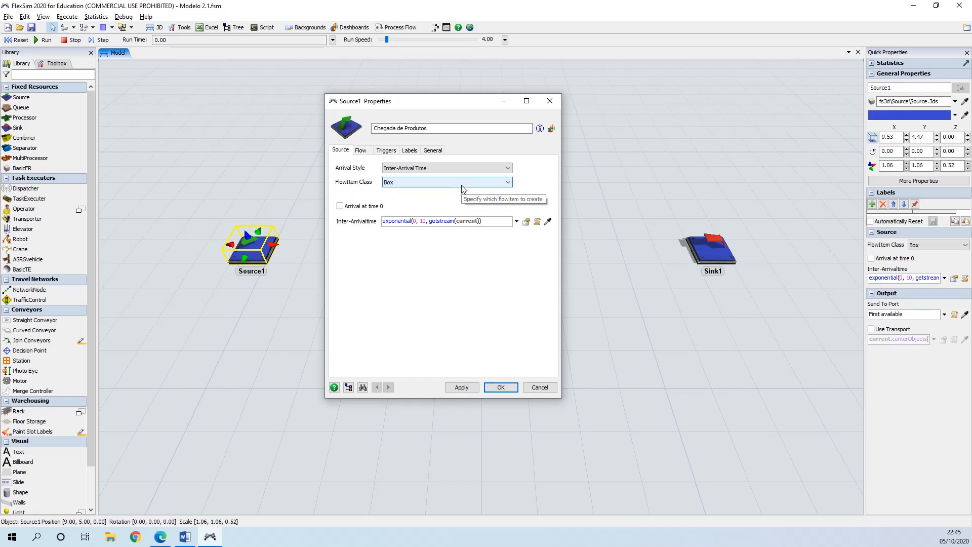
pyautogui.click(445, 182)
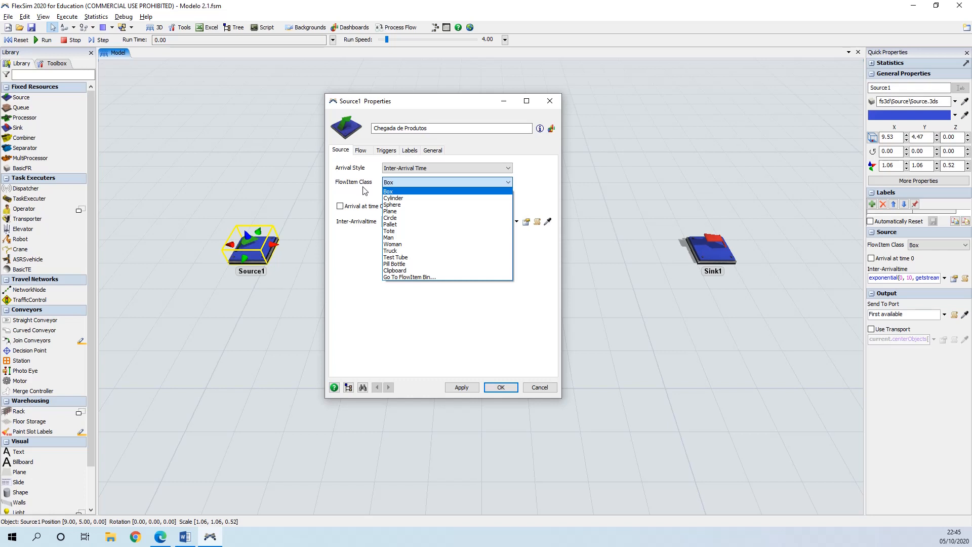
pyautogui.click(401, 192)
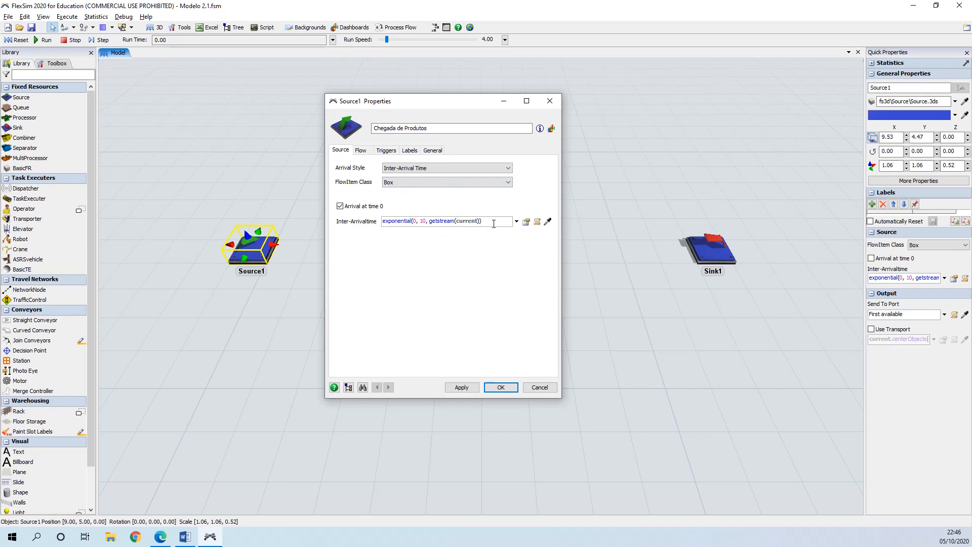
# Step: Enable arrival at time 0, set the Source's inter-arrival time to 15, and apply and close the dialog
pyautogui.moveTo(495, 221); pyautogui.dragTo(376, 220)
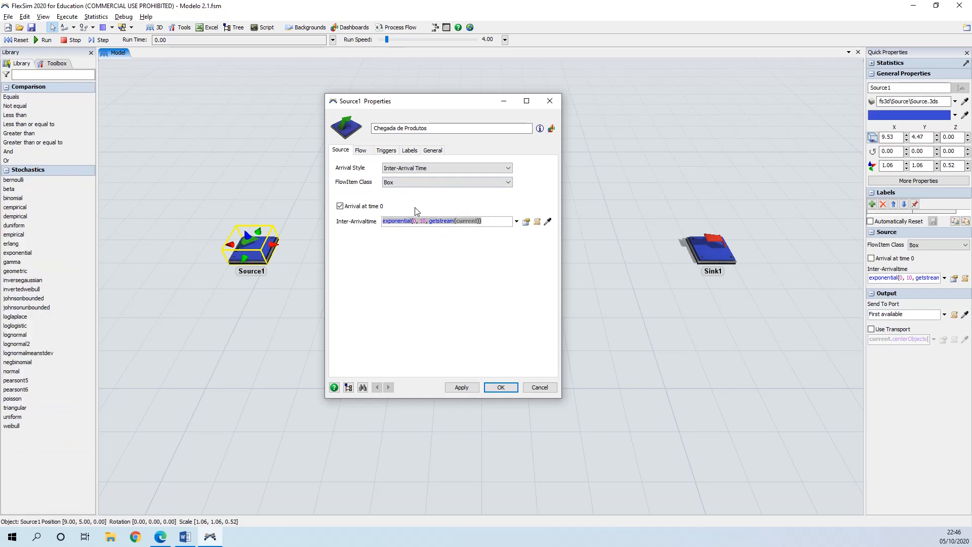
pyautogui.press('Delete')
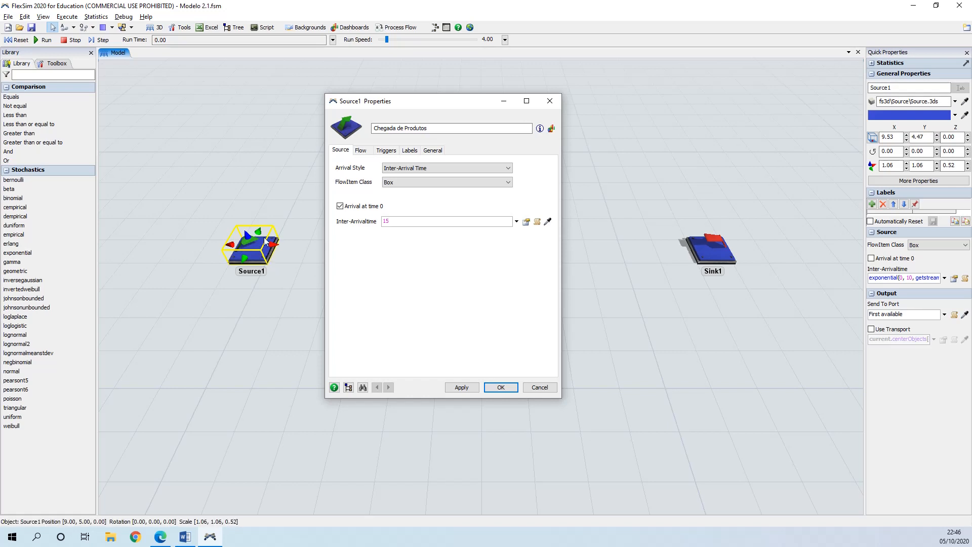
pyautogui.click(472, 389)
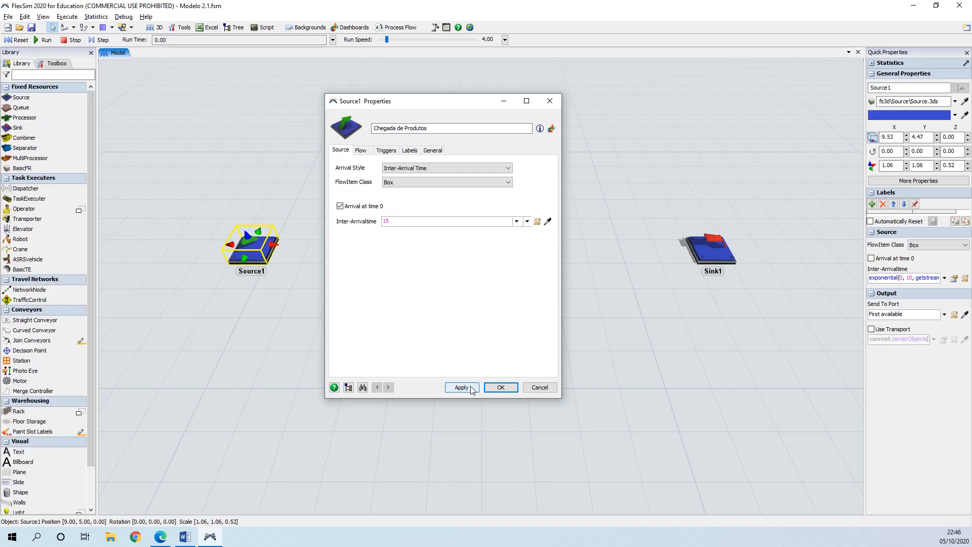
pyautogui.click(499, 388)
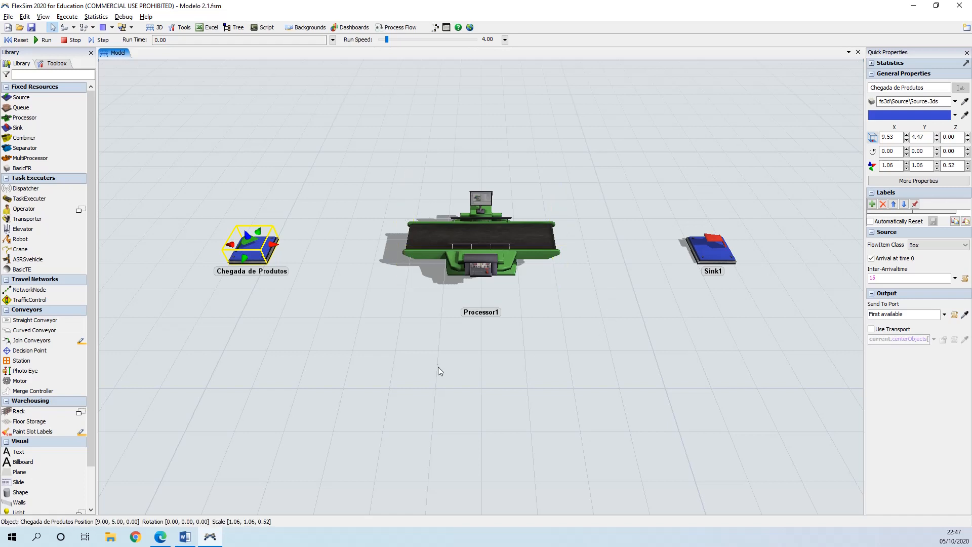
# Step: Open the Processor1 properties window and move it beside the model
pyautogui.click(324, 334)
pyautogui.moveTo(368, 335); pyautogui.dragTo(357, 339)
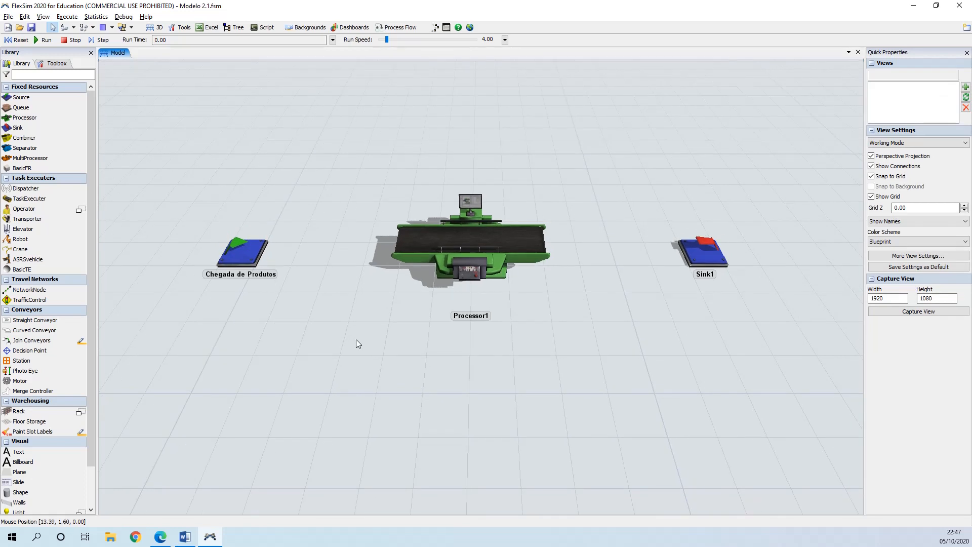
pyautogui.click(463, 248)
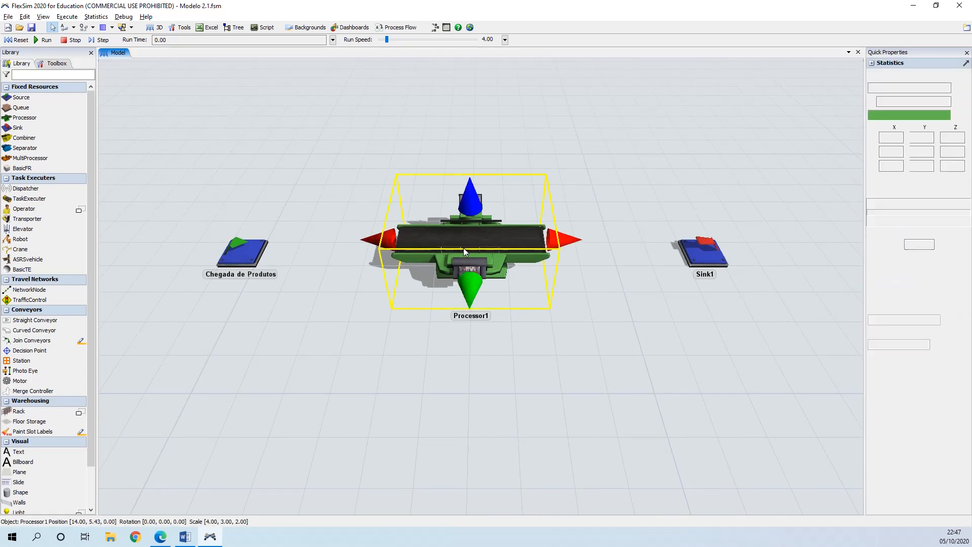
pyautogui.doubleClick(463, 247)
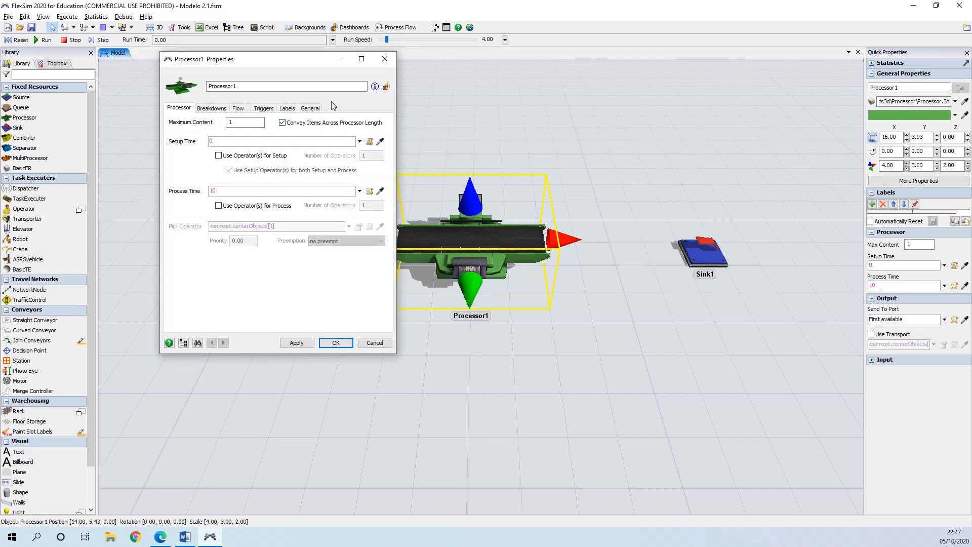
pyautogui.moveTo(237, 64); pyautogui.dragTo(408, 118)
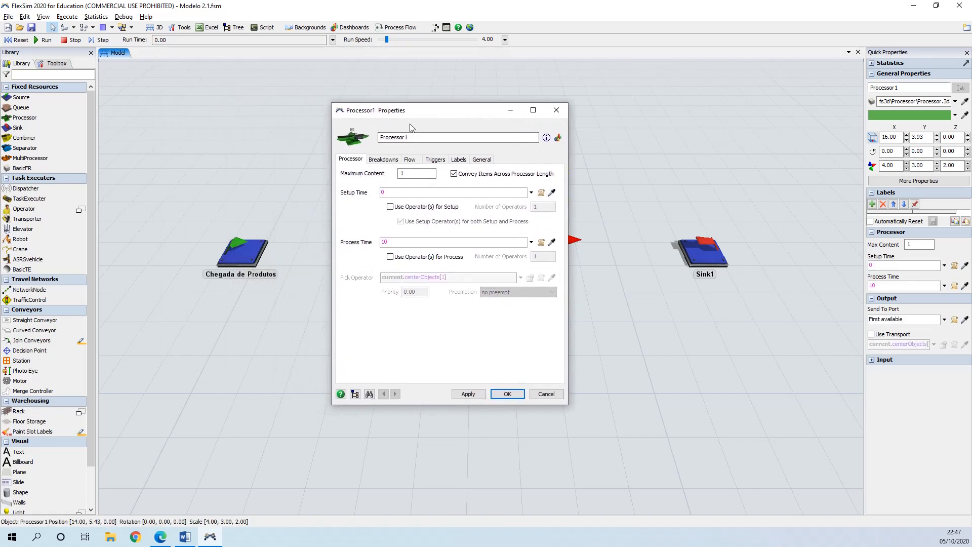
# Step: Rename the Processor to Inspeção and set its process time to 15
pyautogui.doubleClick(380, 138)
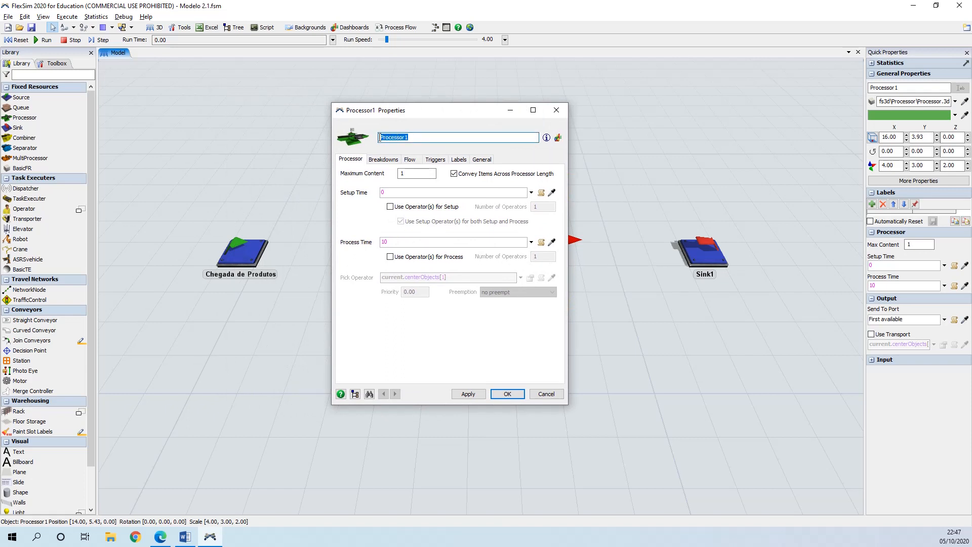
pyautogui.write('Inspeção')
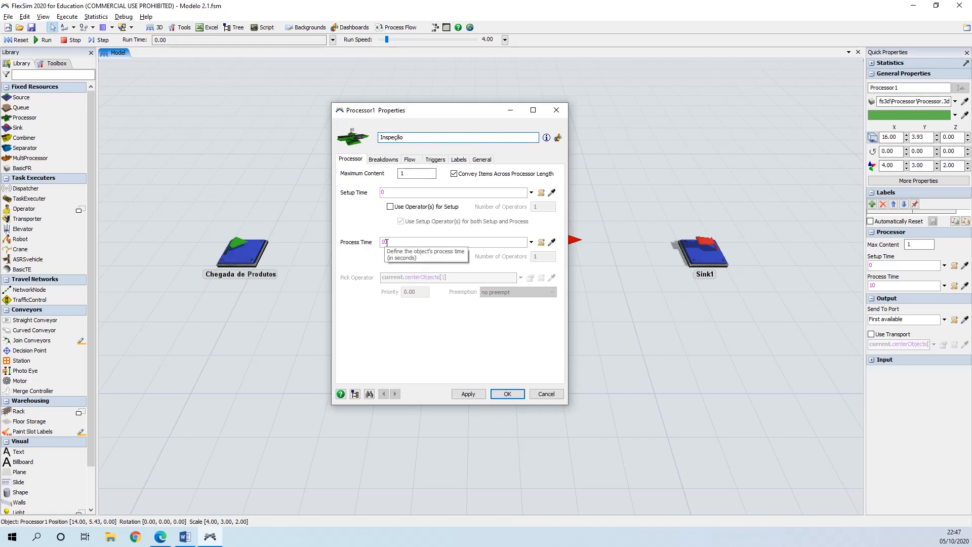
pyautogui.moveTo(395, 242); pyautogui.dragTo(376, 242)
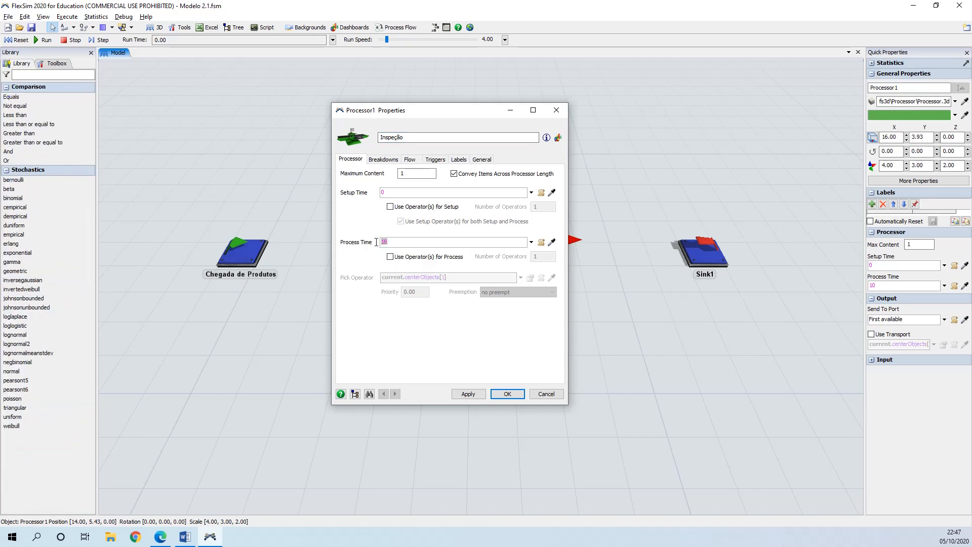
pyautogui.write('15')
# Step: Browse the Processor's General, Flow and Triggers pages, then apply the changes and close the dialog
pyautogui.click(483, 160)
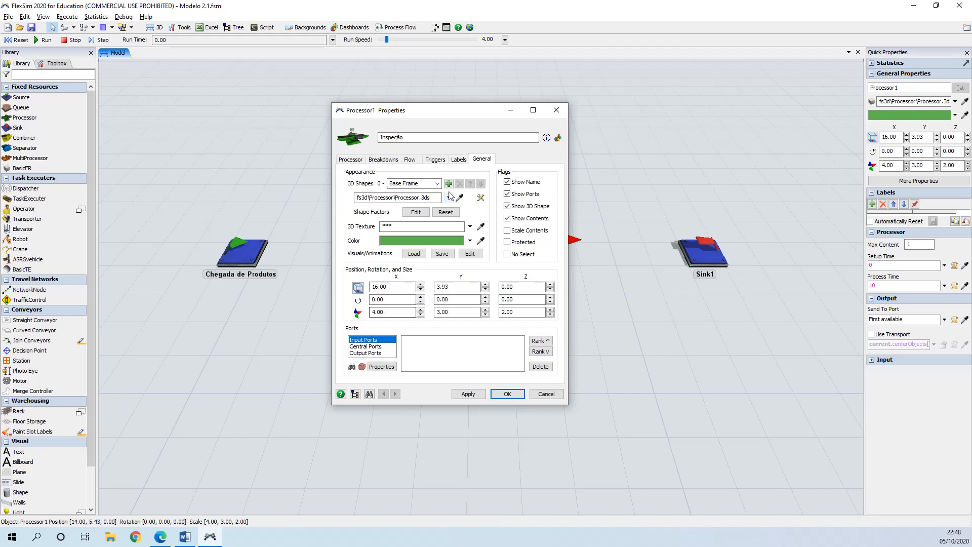
pyautogui.click(415, 160)
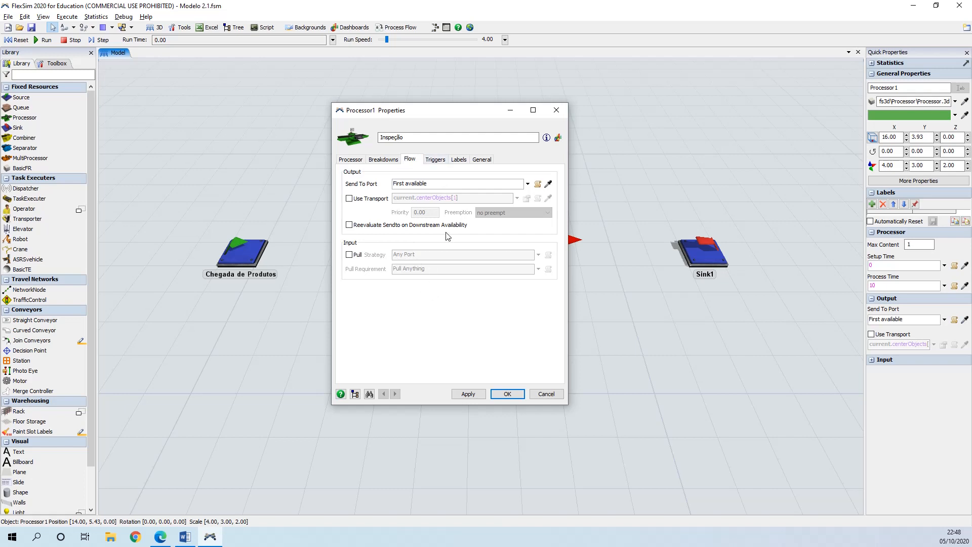
pyautogui.click(436, 160)
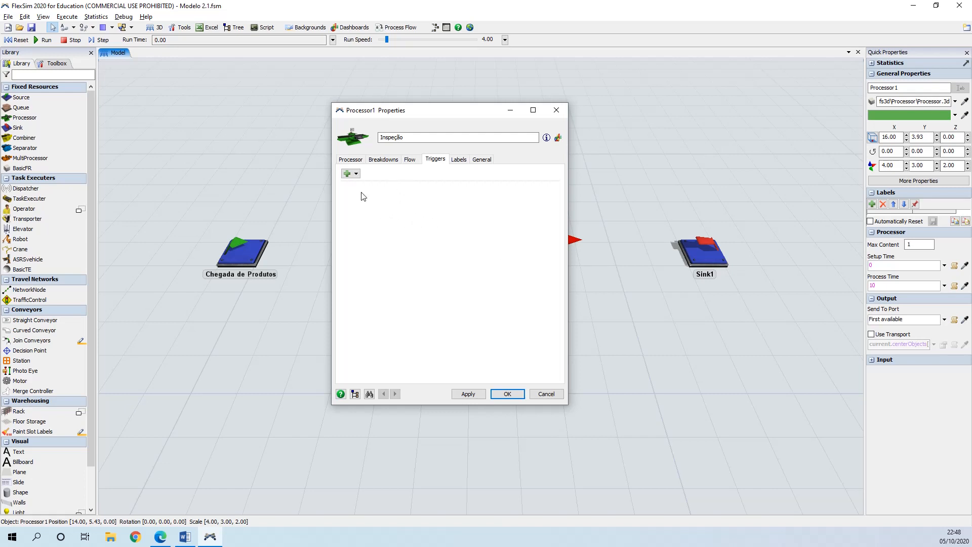
pyautogui.click(356, 174)
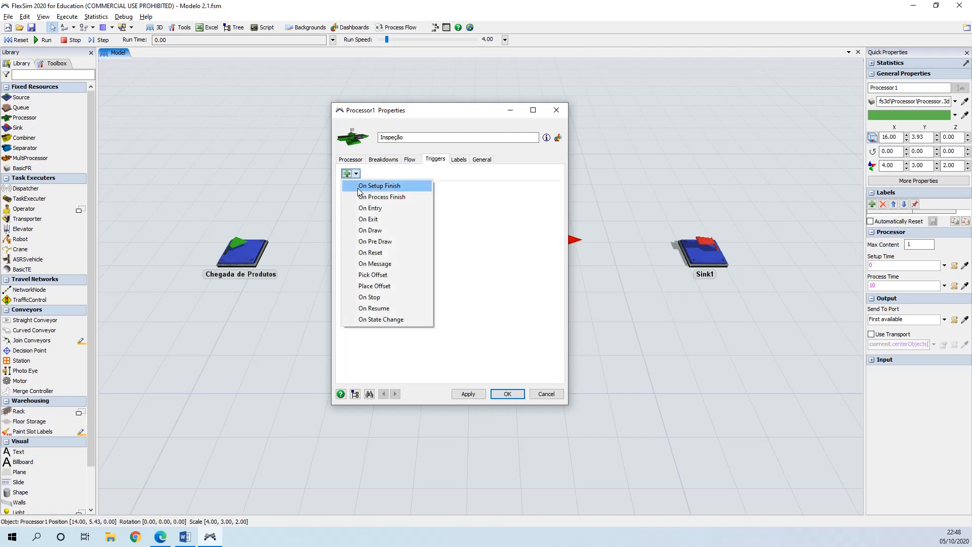
pyautogui.click(488, 208)
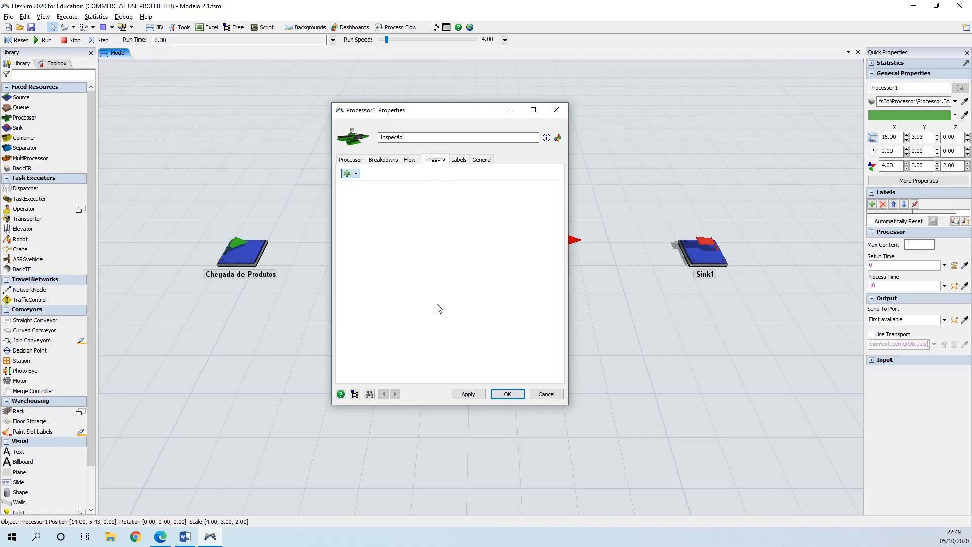
pyautogui.click(351, 160)
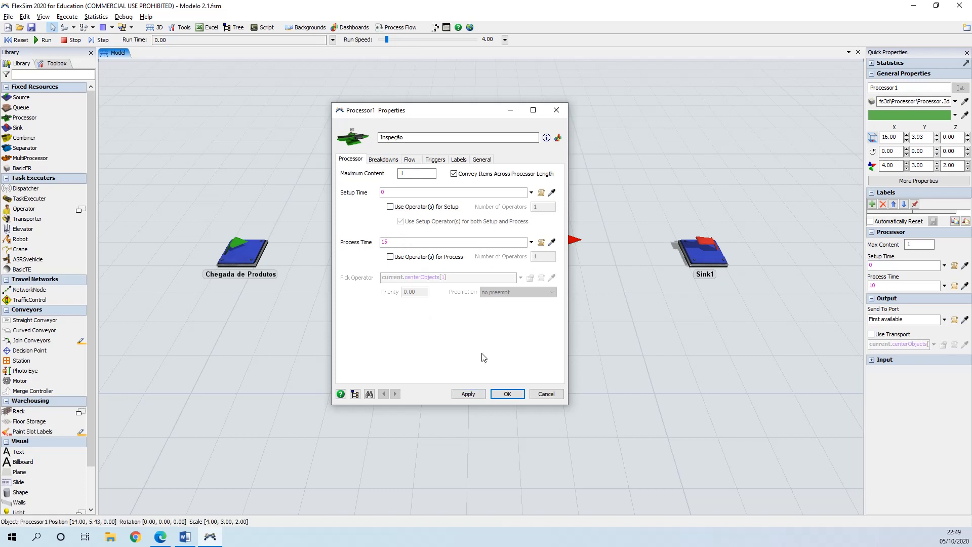
pyautogui.click(474, 394)
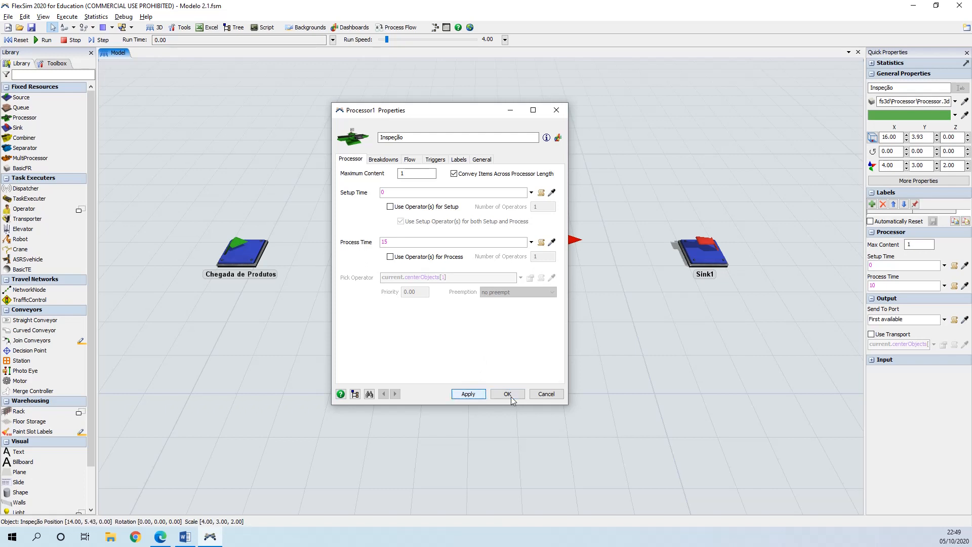
pyautogui.click(507, 394)
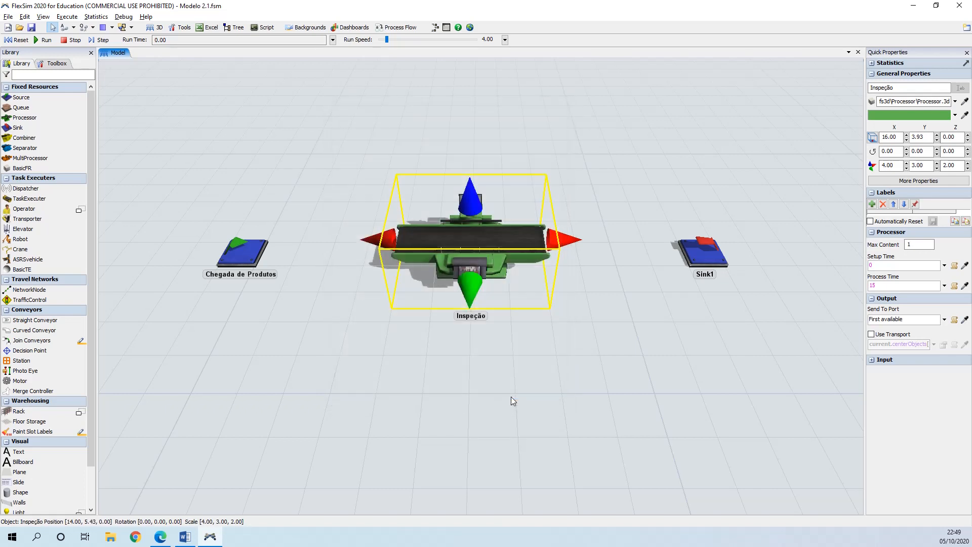
# Step: Rename the Sink to Saída de Produtos and apply and close its properties
pyautogui.click(703, 252)
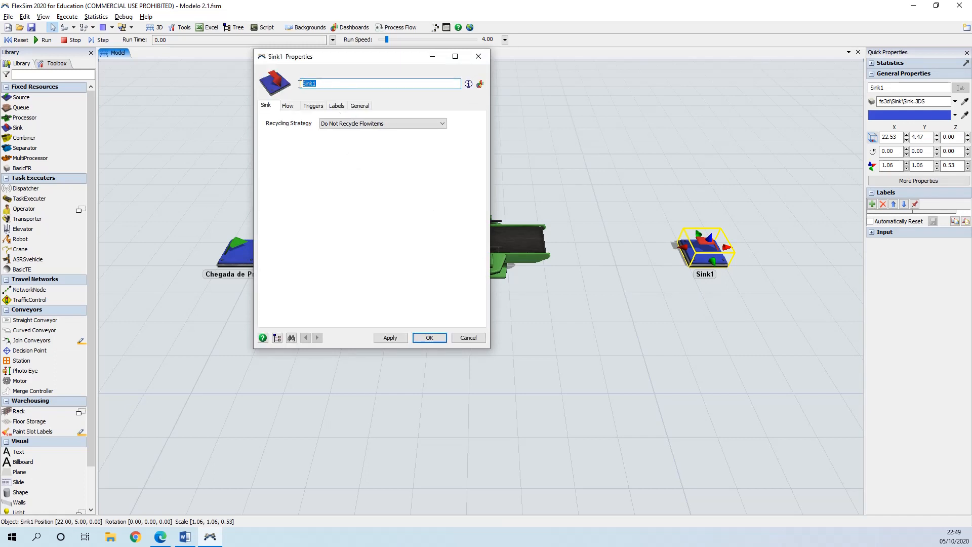
pyautogui.press('BackSpace')
pyautogui.write('Saída de produt')
pyautogui.write('uç')
pyautogui.click(329, 83)
pyautogui.press('BackSpace')
pyautogui.write('P')
pyautogui.click(391, 337)
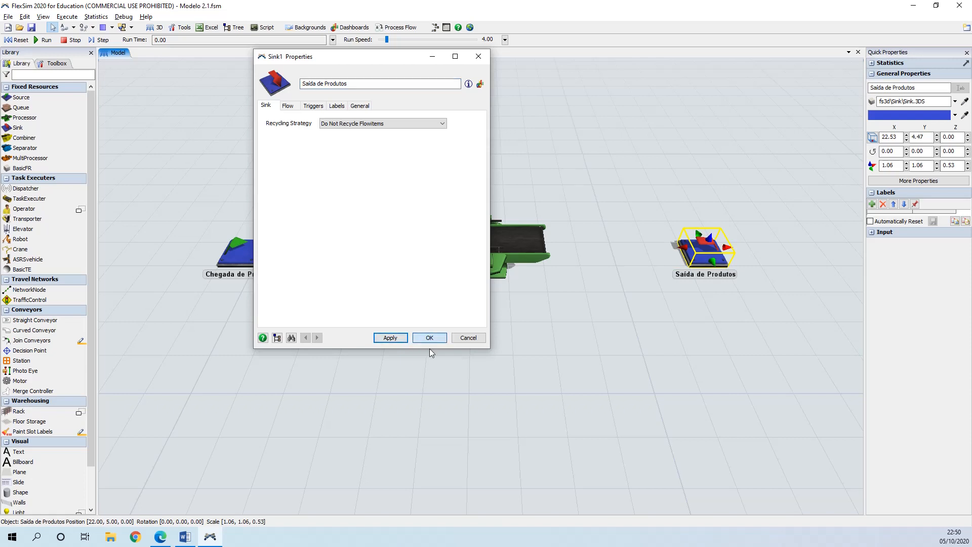
pyautogui.click(429, 338)
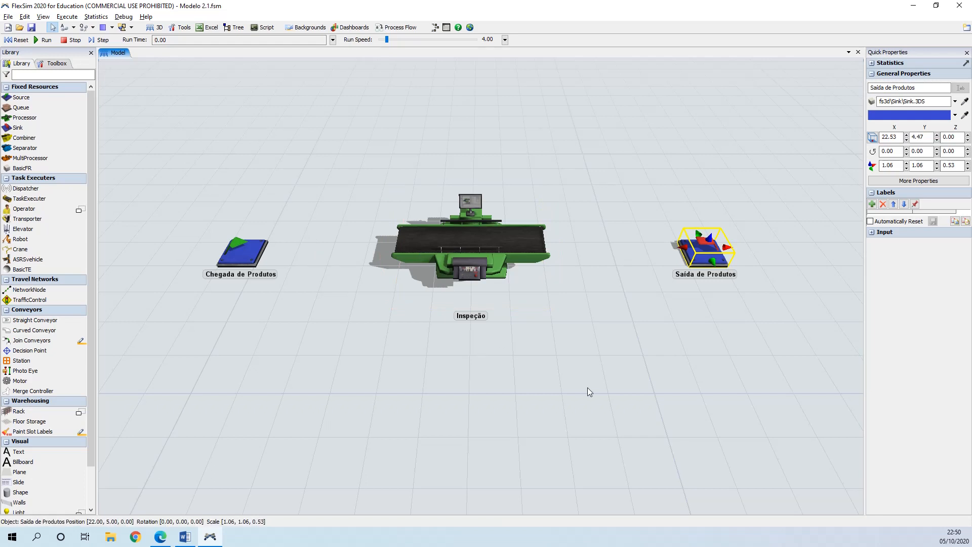
# Step: Switch to the Connect Objects mode for linking the model objects
pyautogui.click(484, 348)
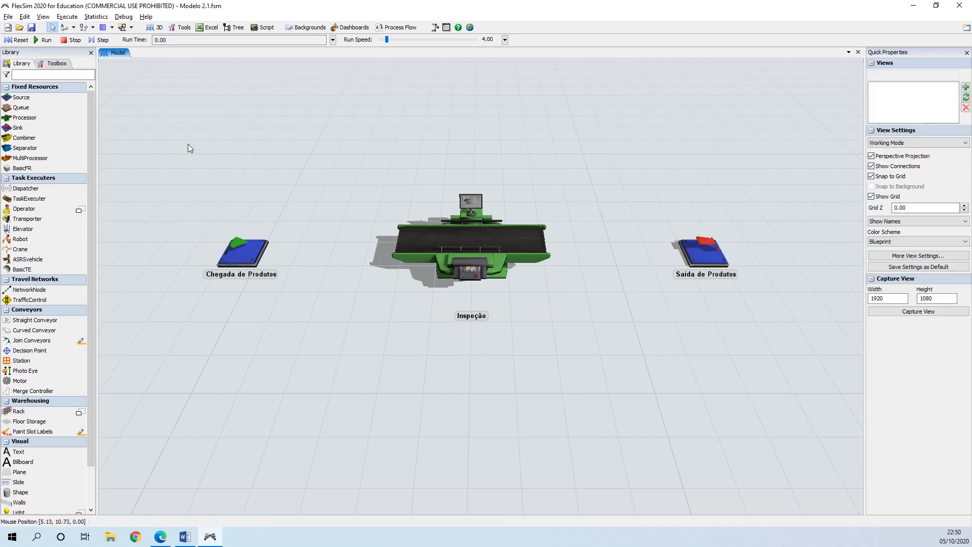
pyautogui.click(74, 27)
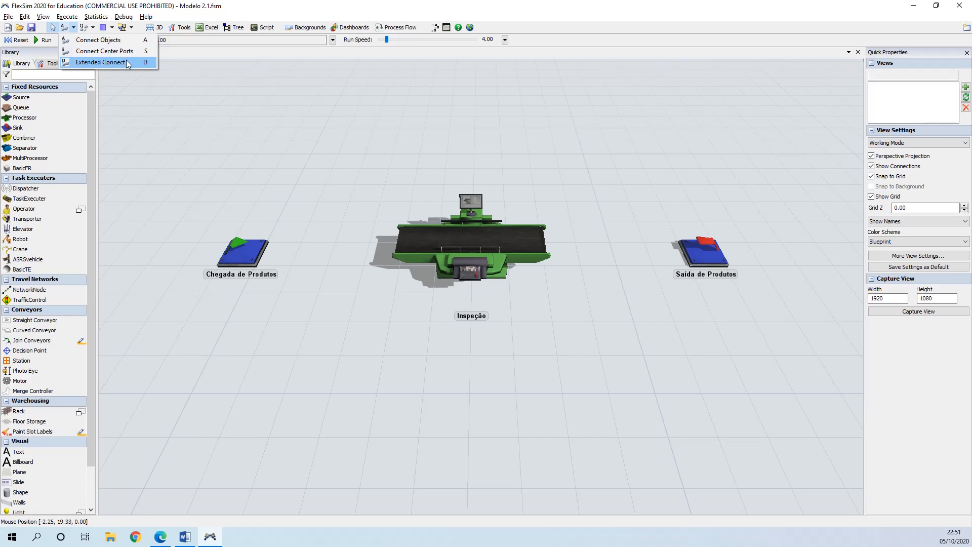
pyautogui.click(98, 40)
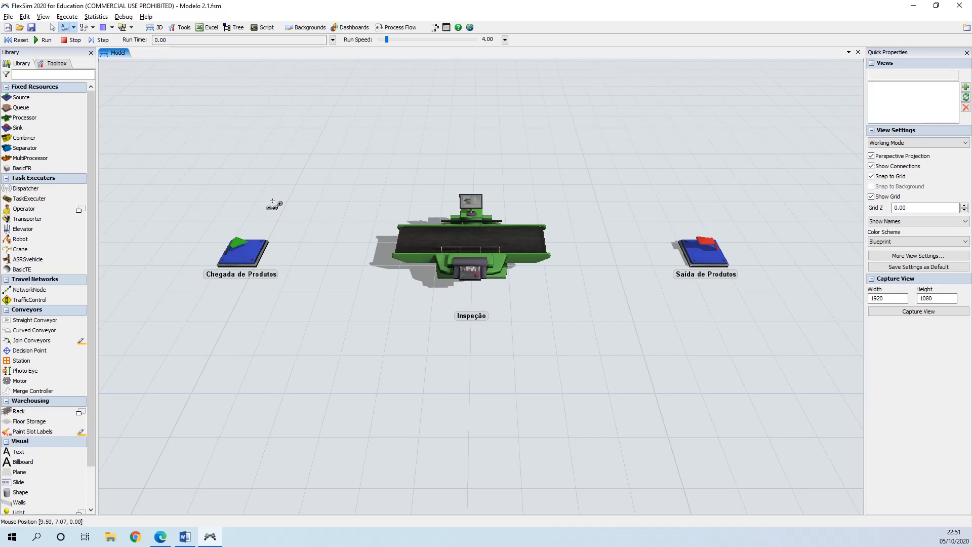
# Step: Connect Chegada de Produtos to Inspeção
pyautogui.click(252, 245)
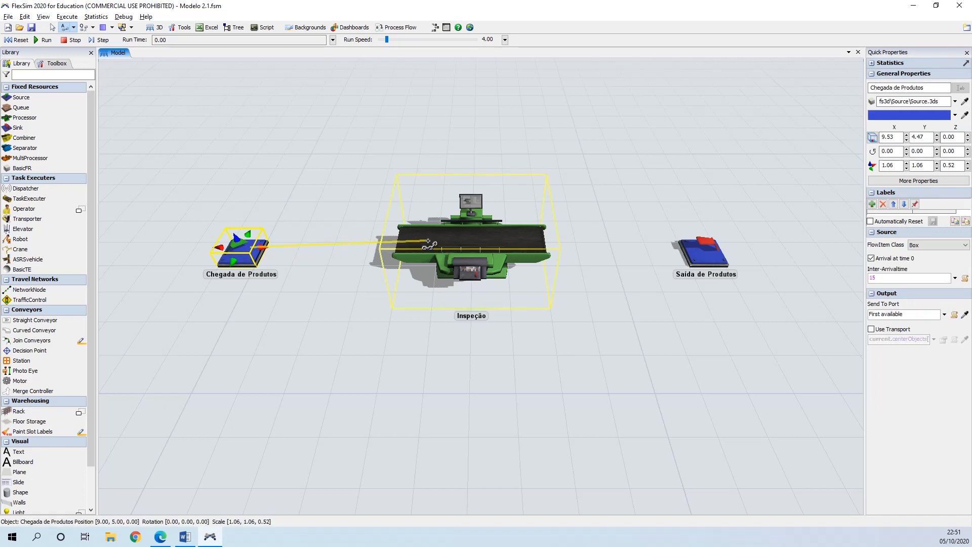
pyautogui.click(425, 241)
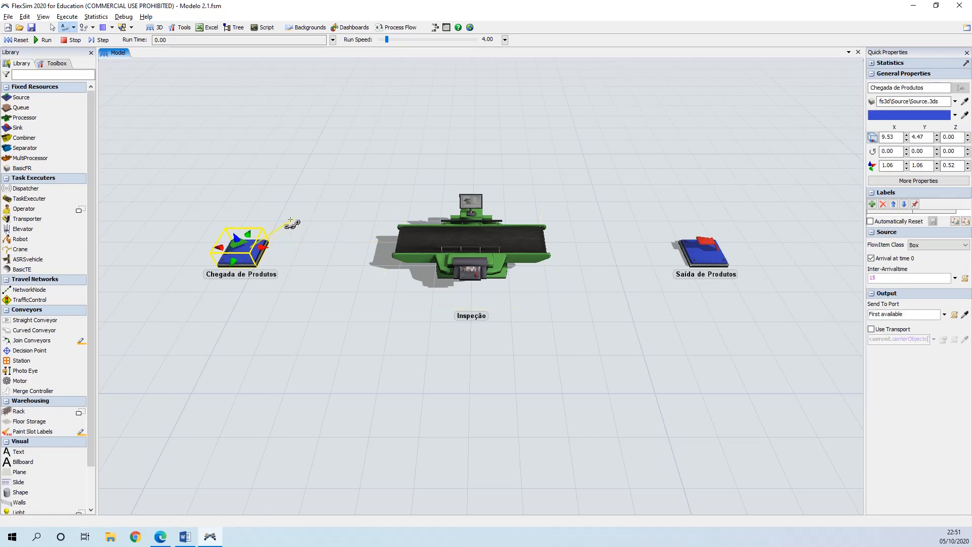
pyautogui.click(255, 249)
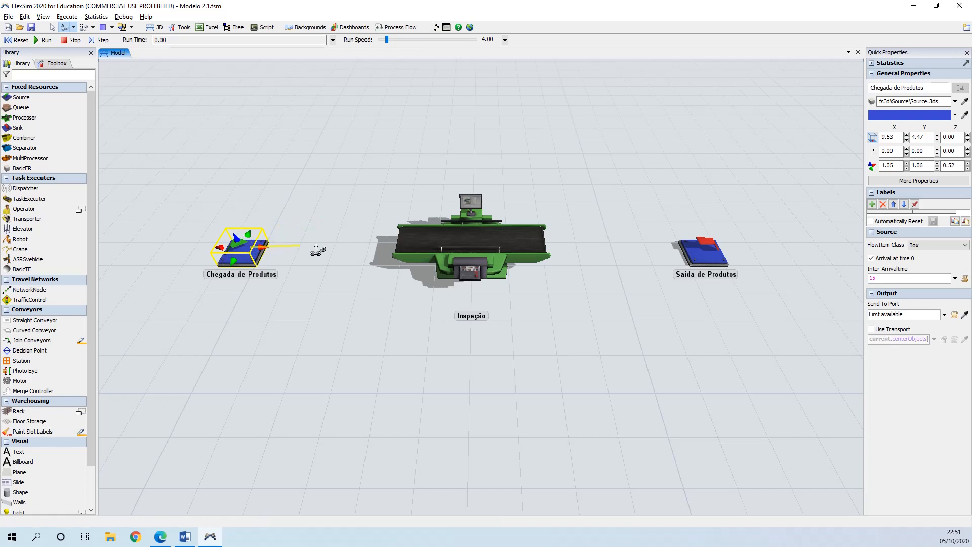
pyautogui.click(420, 243)
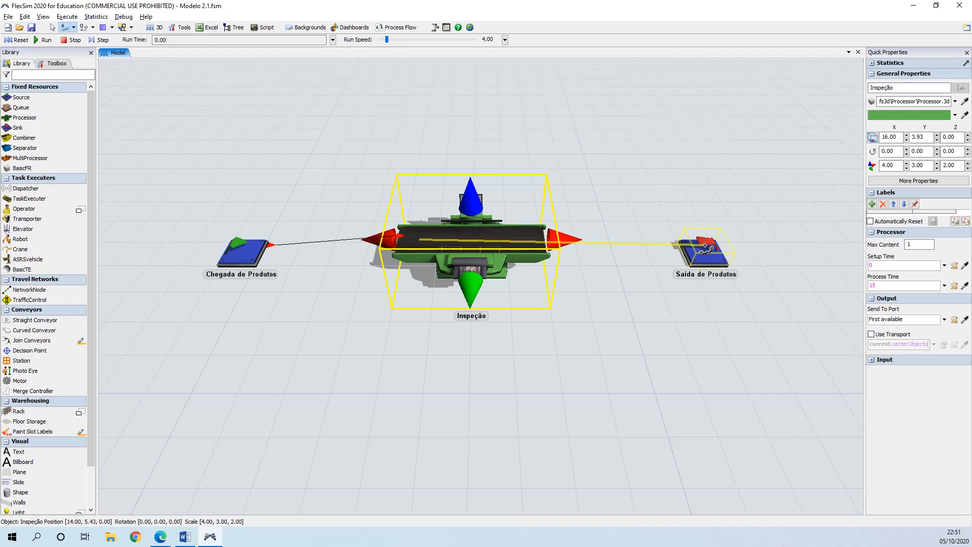
# Step: Connect Inspeção to Saída de Produtos, then undo both connections
pyautogui.moveTo(705, 246); pyautogui.dragTo(705, 247)
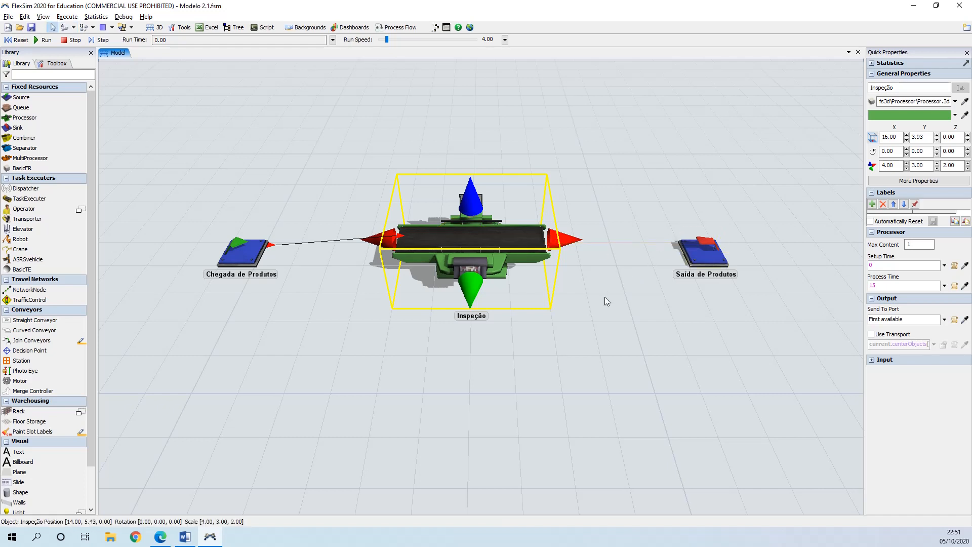
pyautogui.click(561, 359)
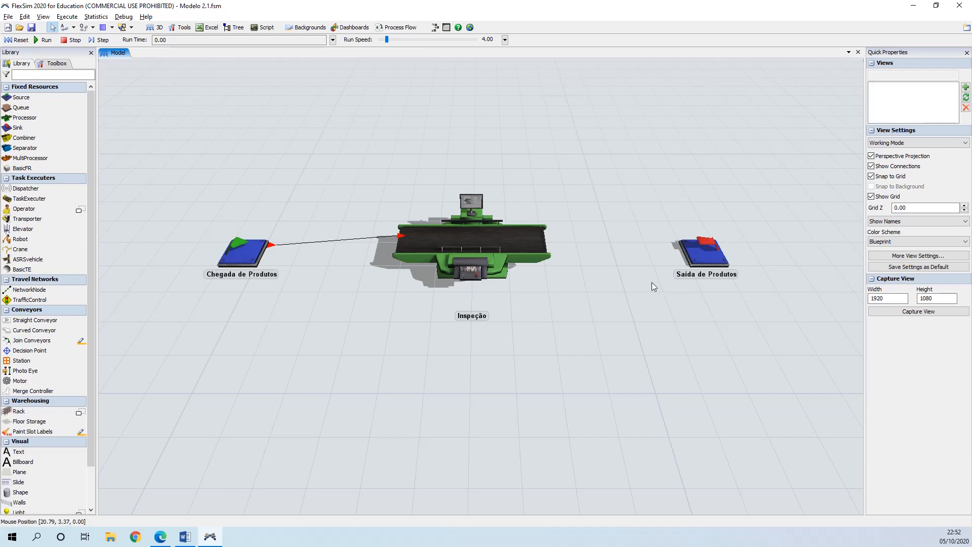
pyautogui.click(65, 28)
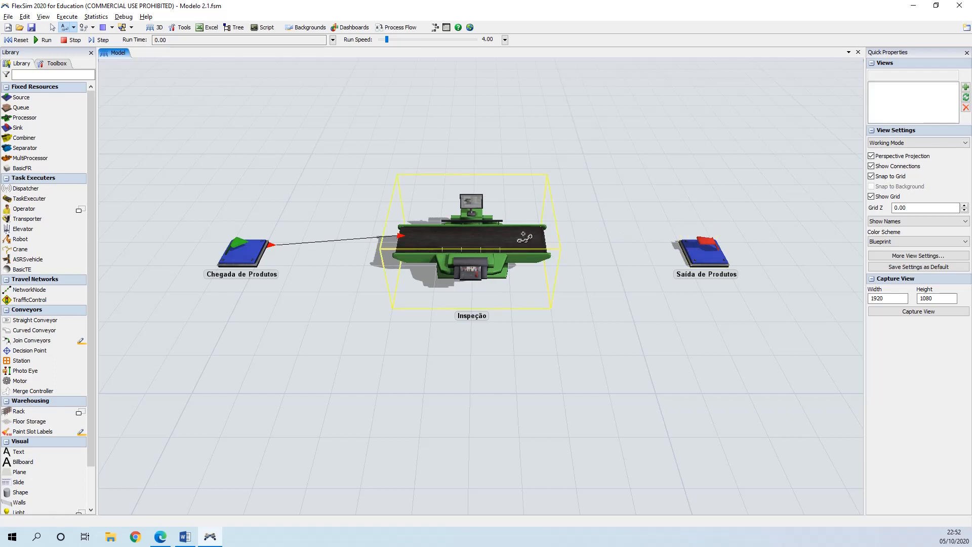
pyautogui.click(705, 249)
pyautogui.click(541, 243)
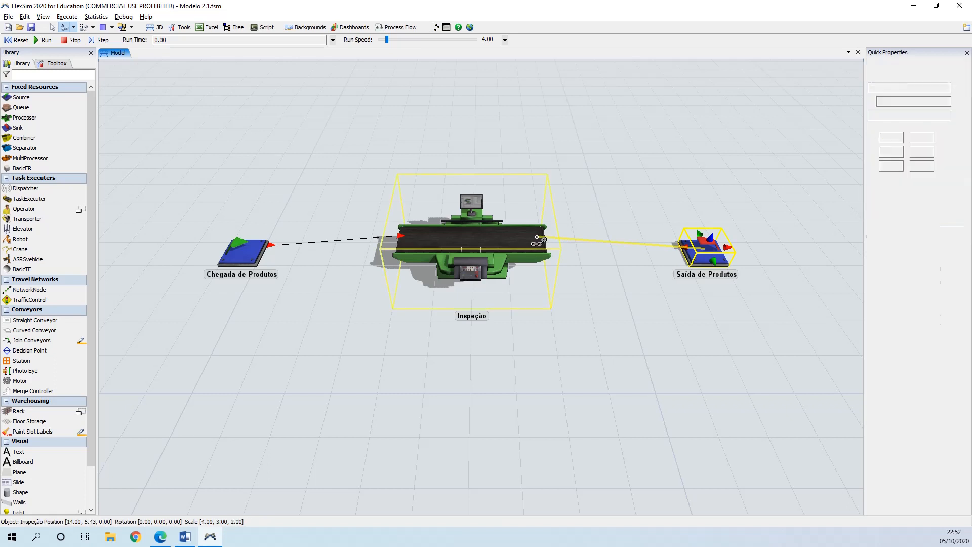
pyautogui.press('Escape')
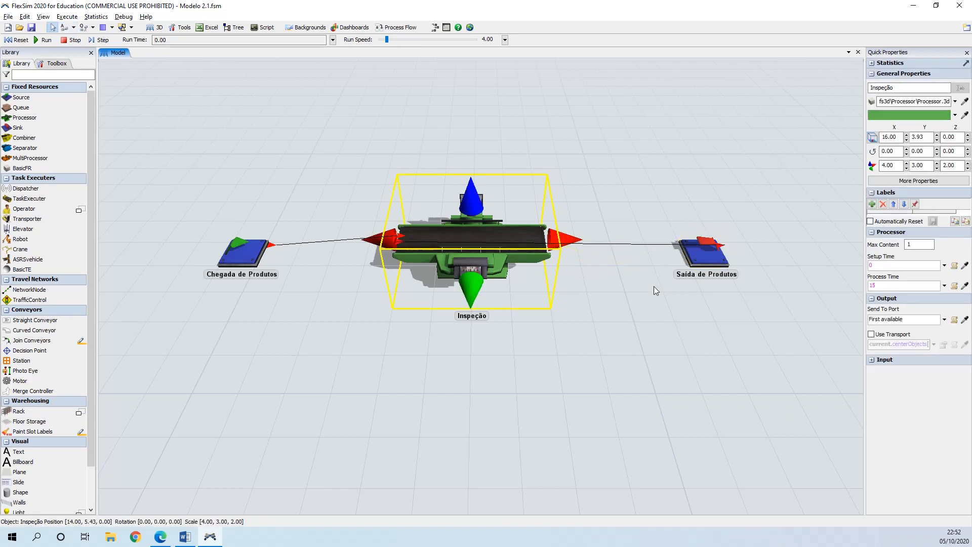
pyautogui.click(653, 282)
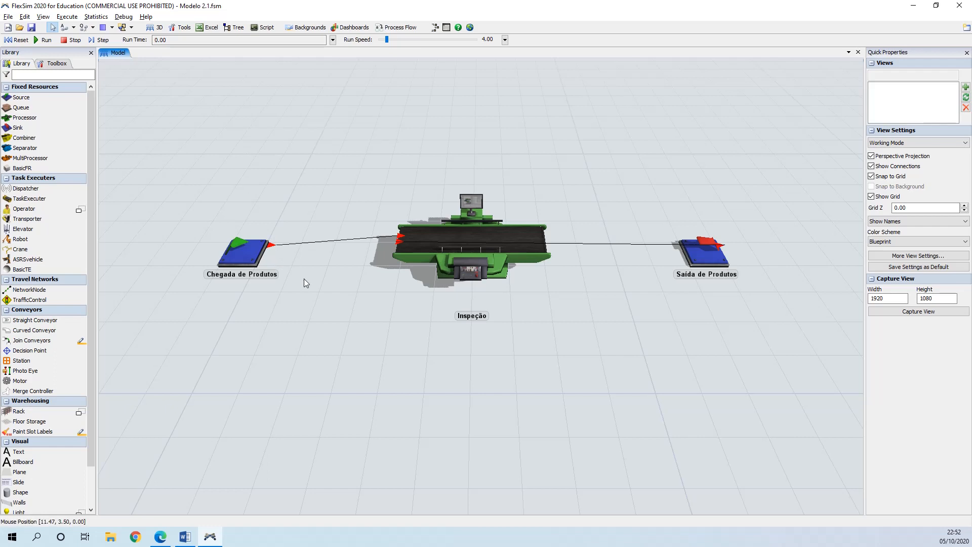
pyautogui.hotkey('ctrl', 'z')
pyautogui.hotkey('ctrl', 'z')
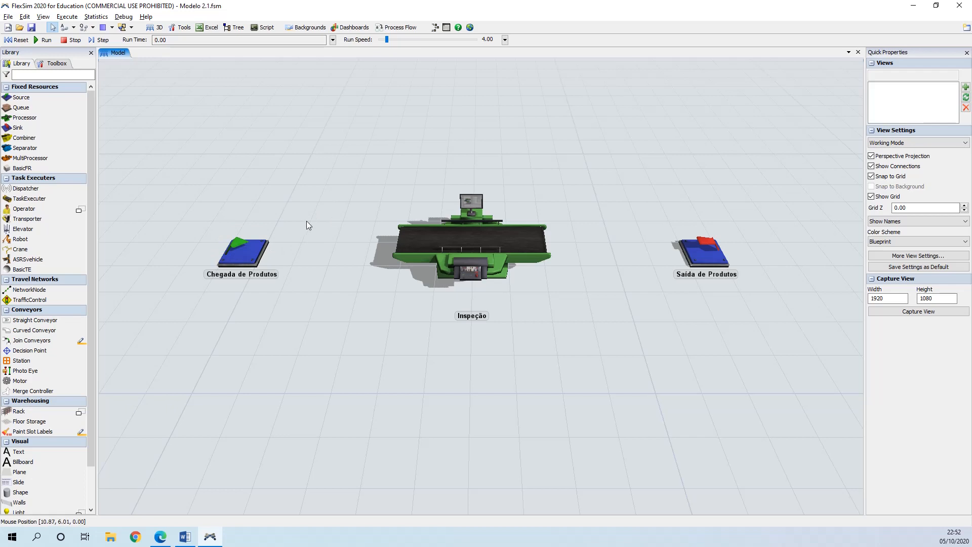
# Step: Connect Chegada de Produtos to Inspeção and Inspeção to Saída de Produtos
pyautogui.press('a')
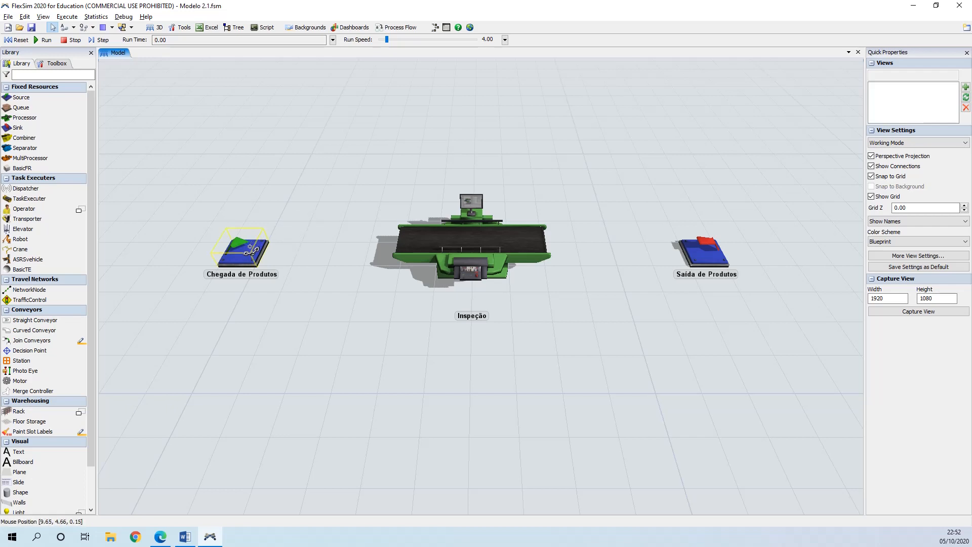
pyautogui.moveTo(250, 246); pyautogui.dragTo(702, 250)
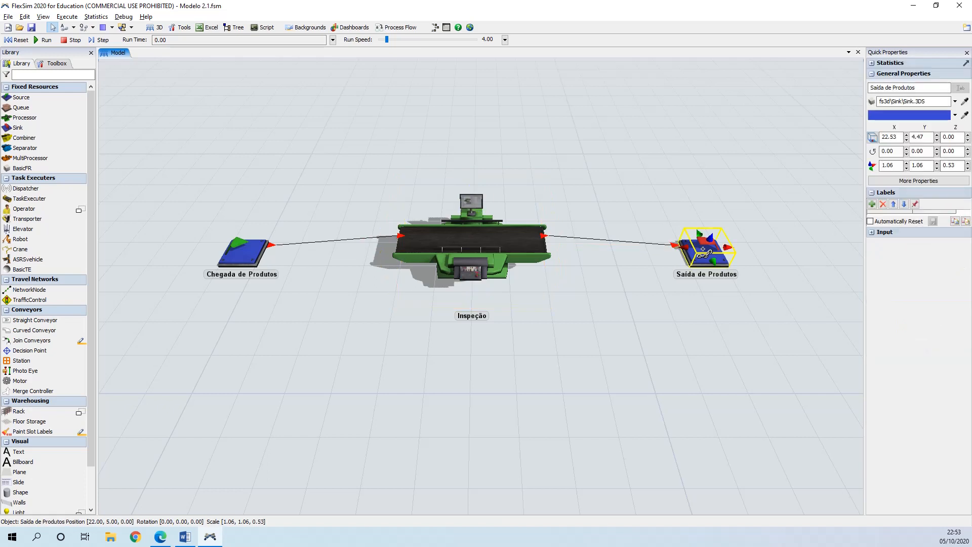
pyautogui.click(608, 248)
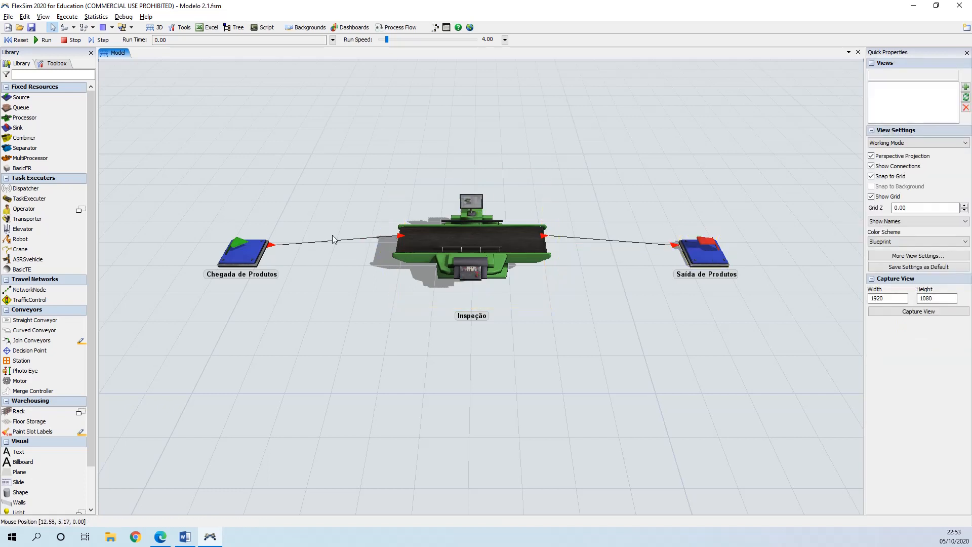
# Step: Open Inspeção's properties and review its input, central and output ports on the General page, then apply and close
pyautogui.click(465, 242)
pyautogui.click(466, 236)
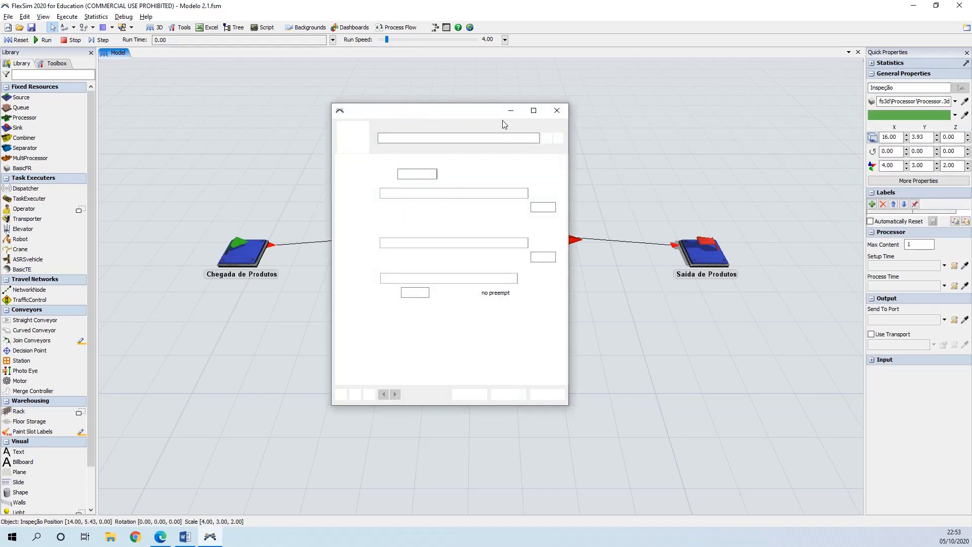
pyautogui.moveTo(427, 115)
pyautogui.mouseDown()
pyautogui.moveTo(527, 122)
pyautogui.moveTo(421, 98)
pyautogui.mouseUp()
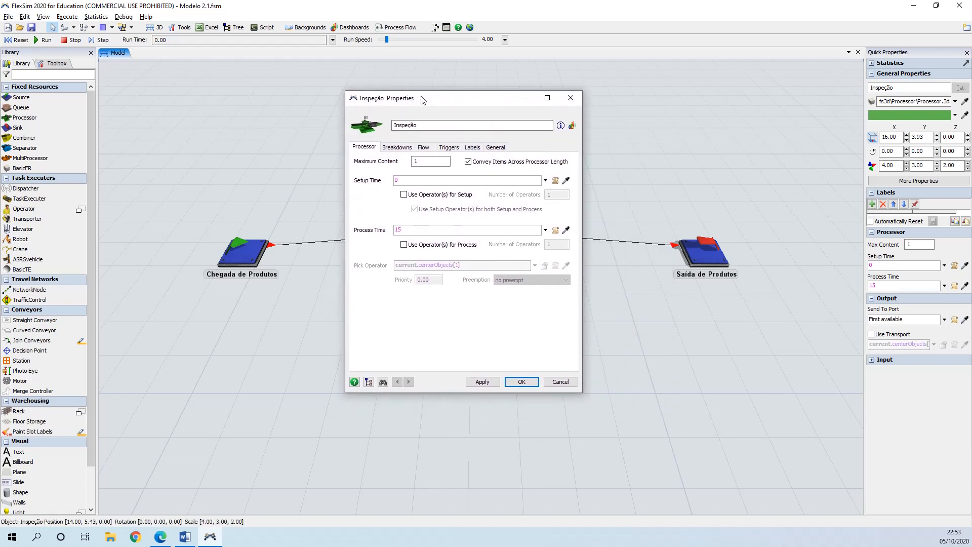
pyautogui.click(495, 147)
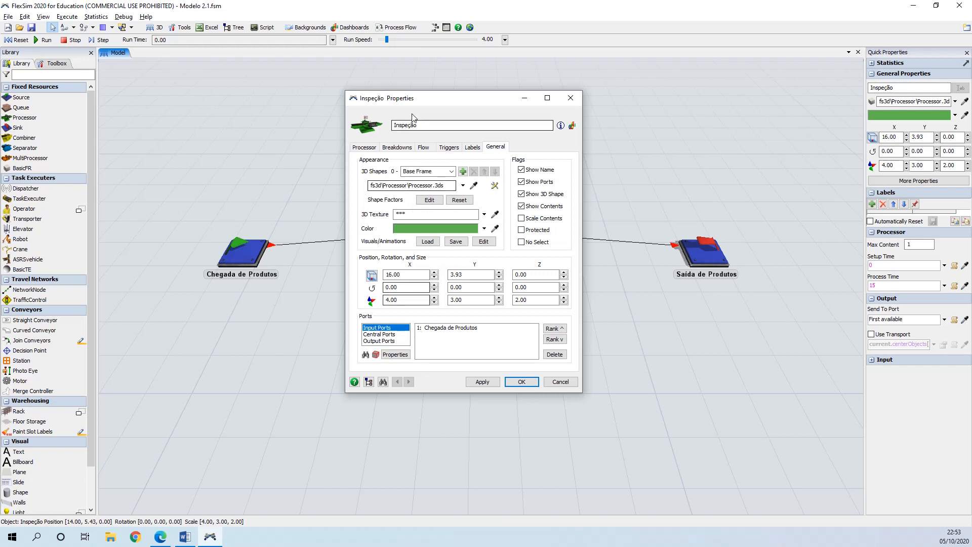
pyautogui.moveTo(419, 99); pyautogui.dragTo(566, 84)
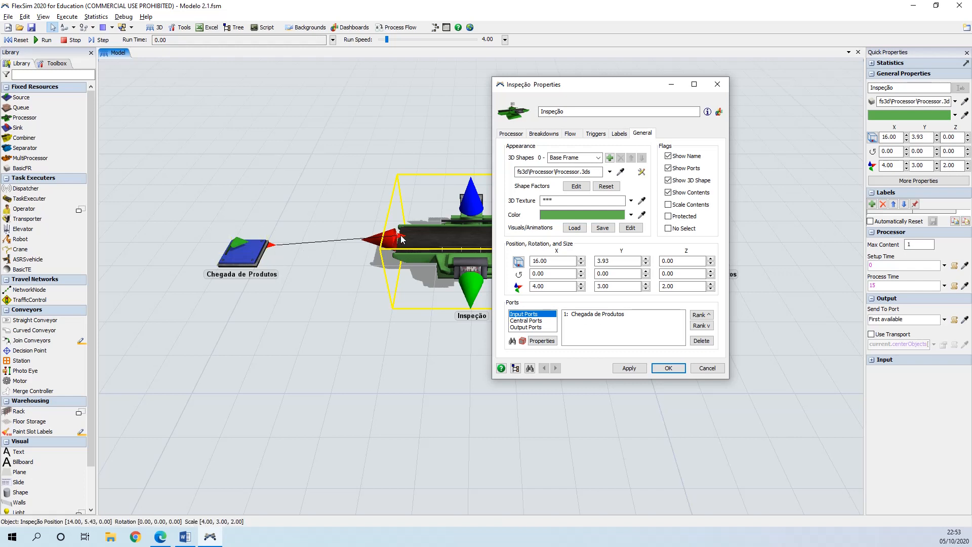
pyautogui.click(531, 321)
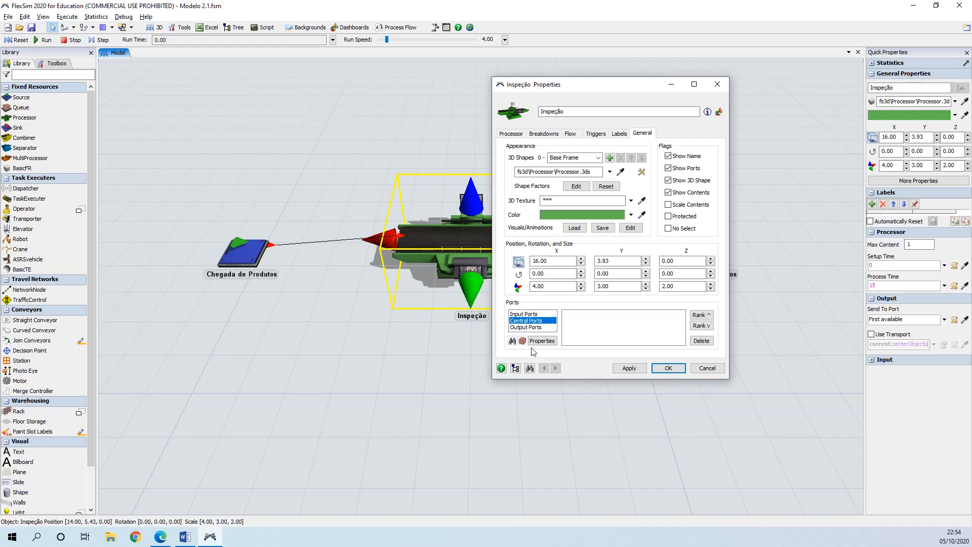
pyautogui.click(538, 327)
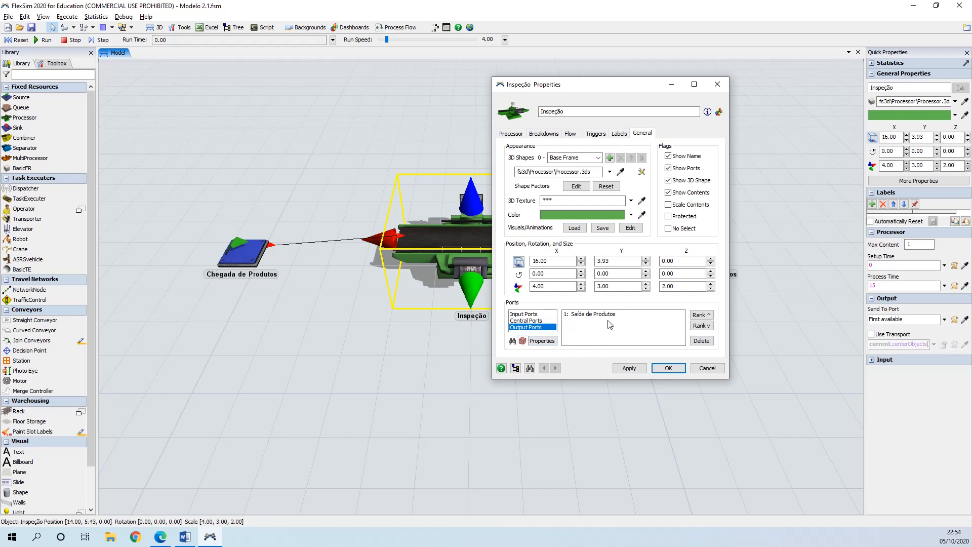
pyautogui.click(631, 370)
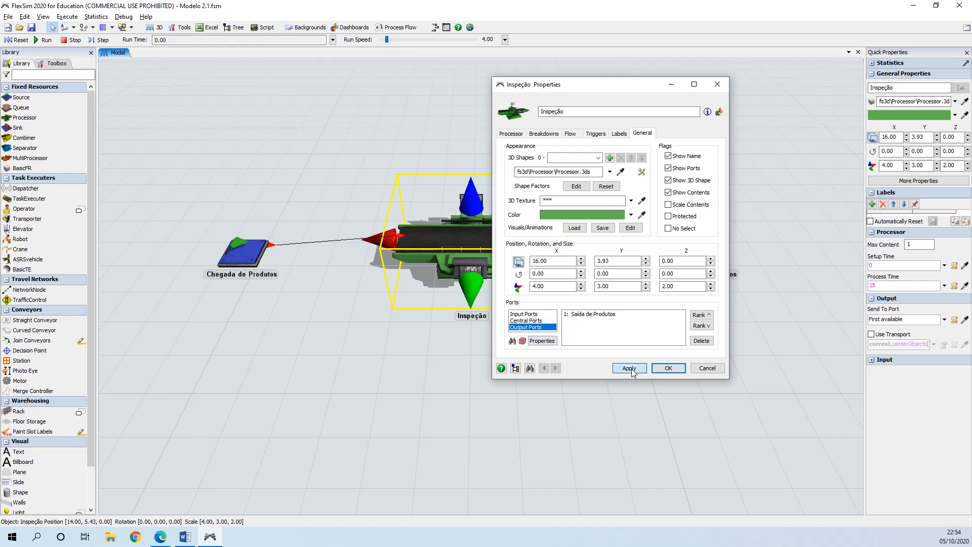
pyautogui.click(674, 372)
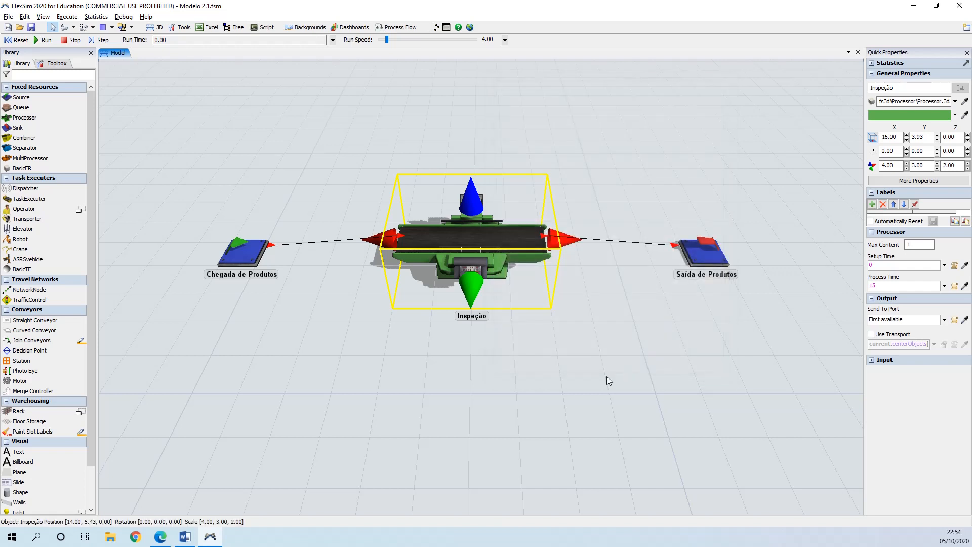
# Step: Enable a simulation stop time of 1800 seconds
pyautogui.click(544, 363)
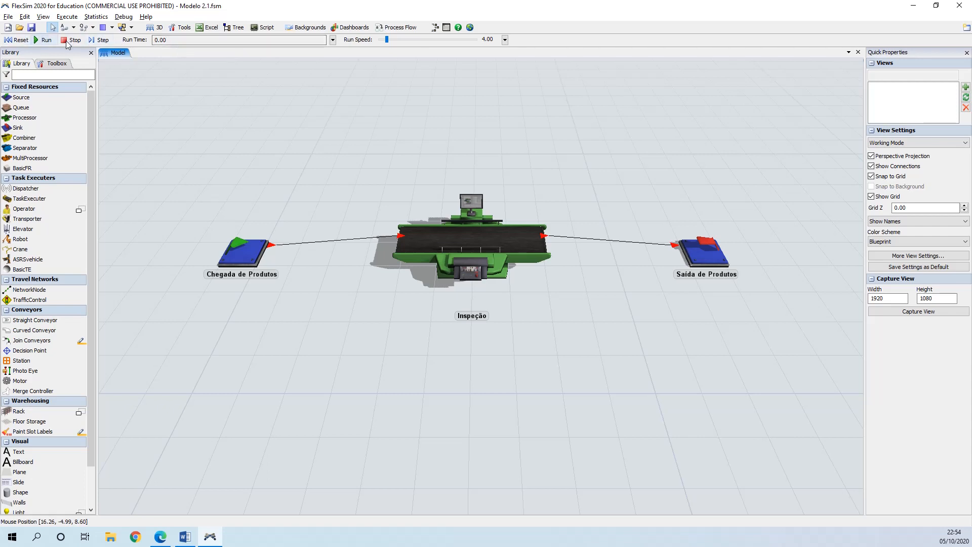
pyautogui.click(333, 40)
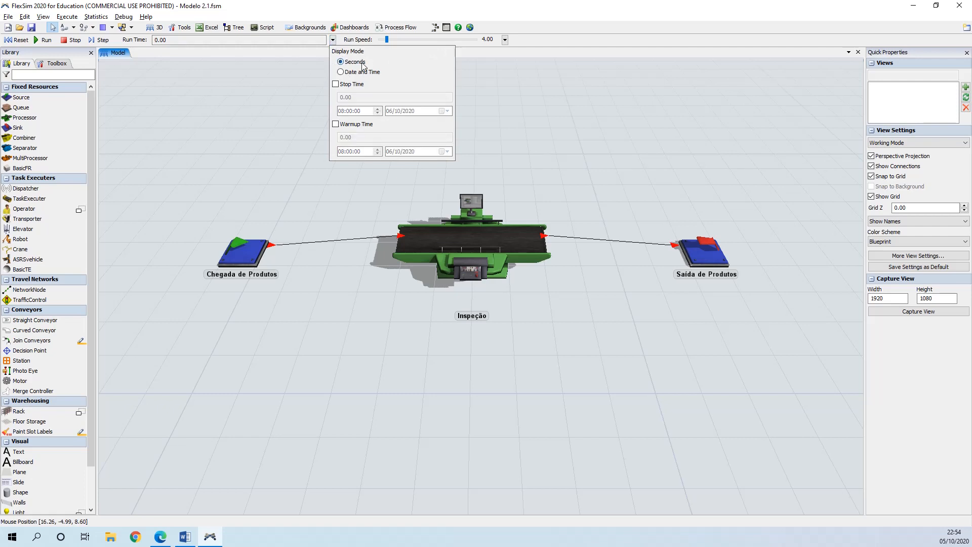
pyautogui.click(335, 84)
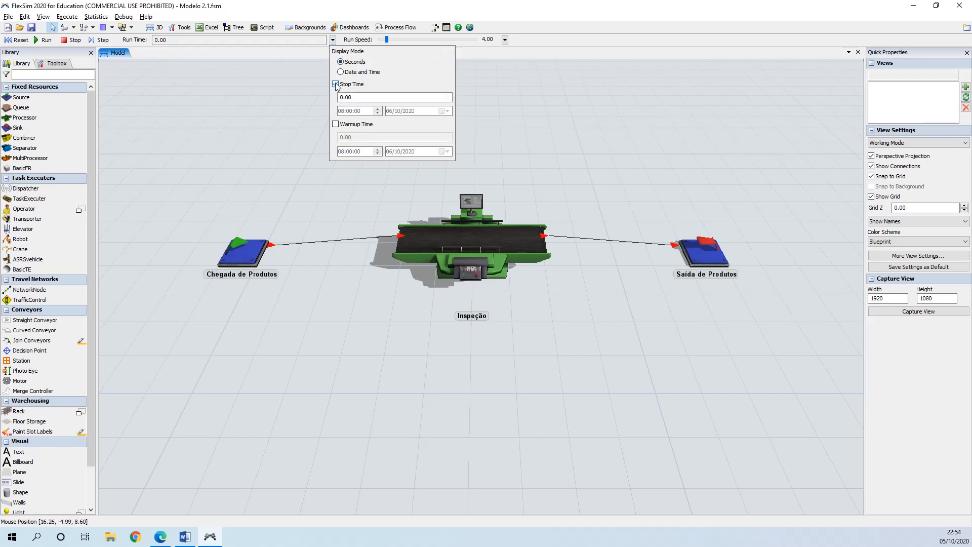
pyautogui.doubleClick(349, 97)
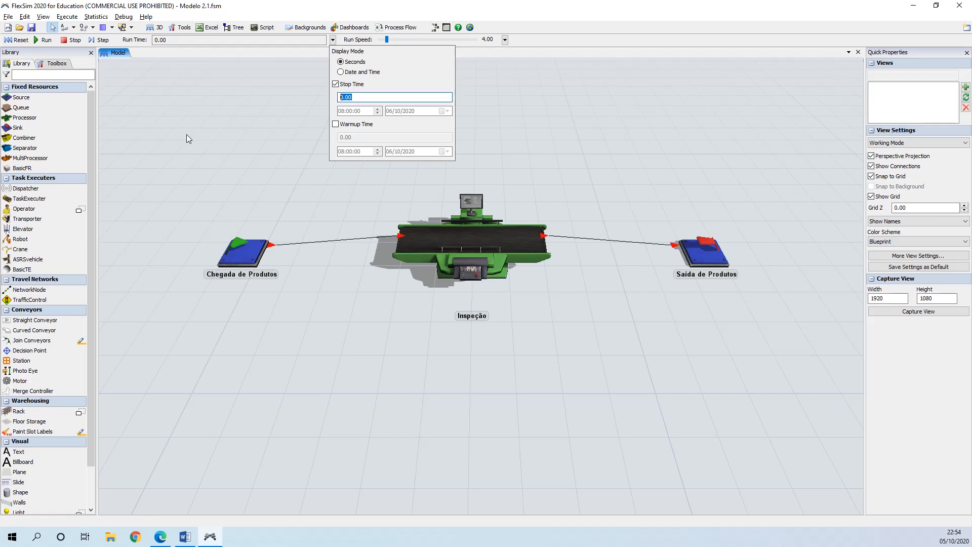
pyautogui.write('1800')
pyautogui.click(478, 52)
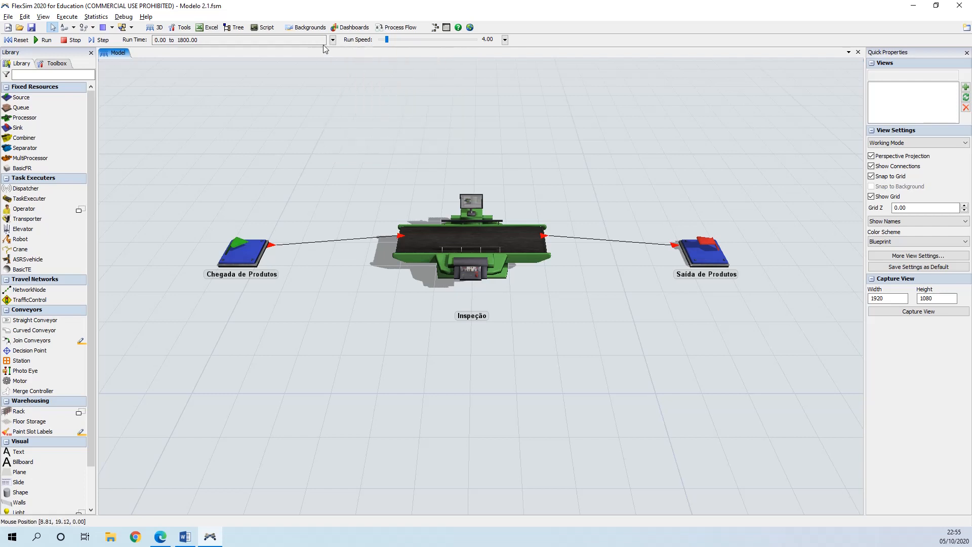
# Step: Set a custom run speed of 6
pyautogui.click(389, 40)
pyautogui.click(506, 40)
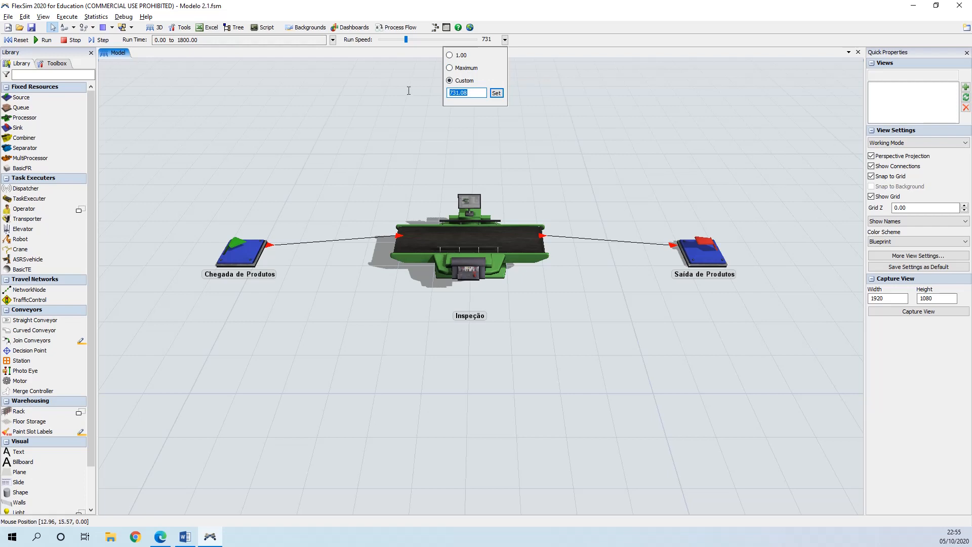
pyautogui.write('6')
pyautogui.click(497, 94)
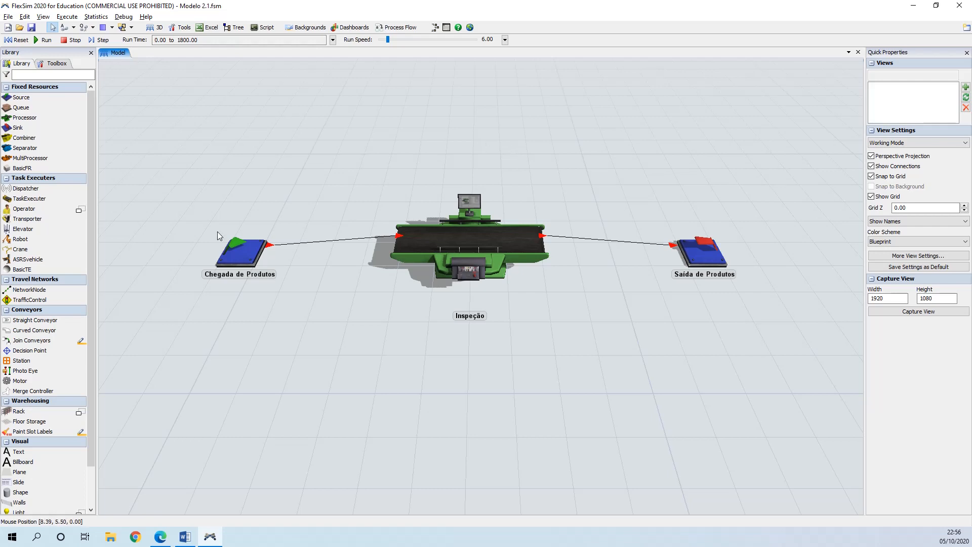
# Step: Run the simulation and hide connections and the grid in the view settings
pyautogui.click(45, 41)
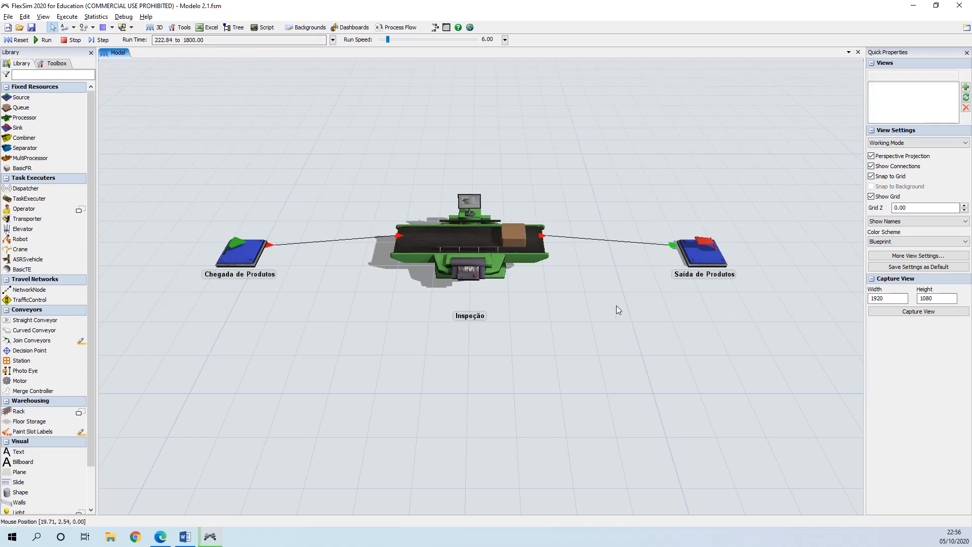
pyautogui.click(871, 167)
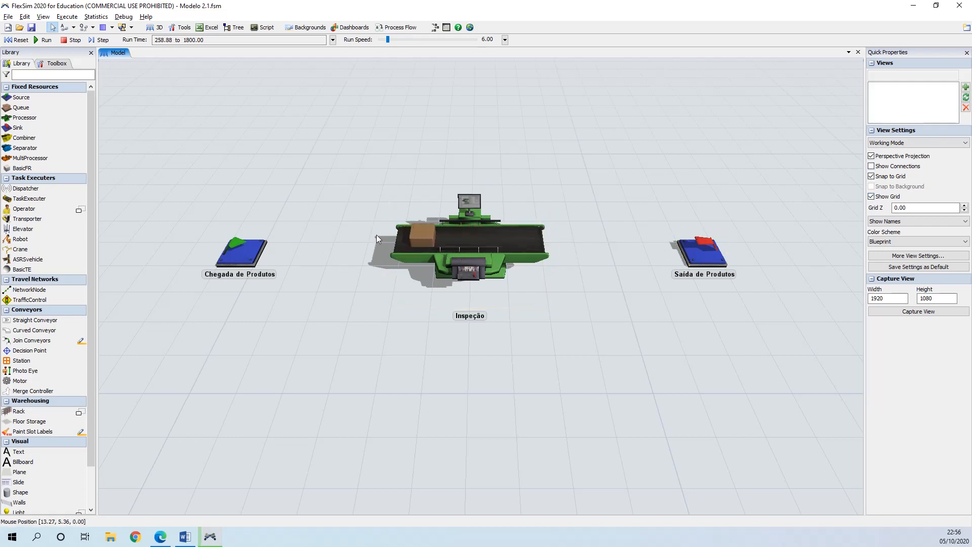
pyautogui.click(871, 196)
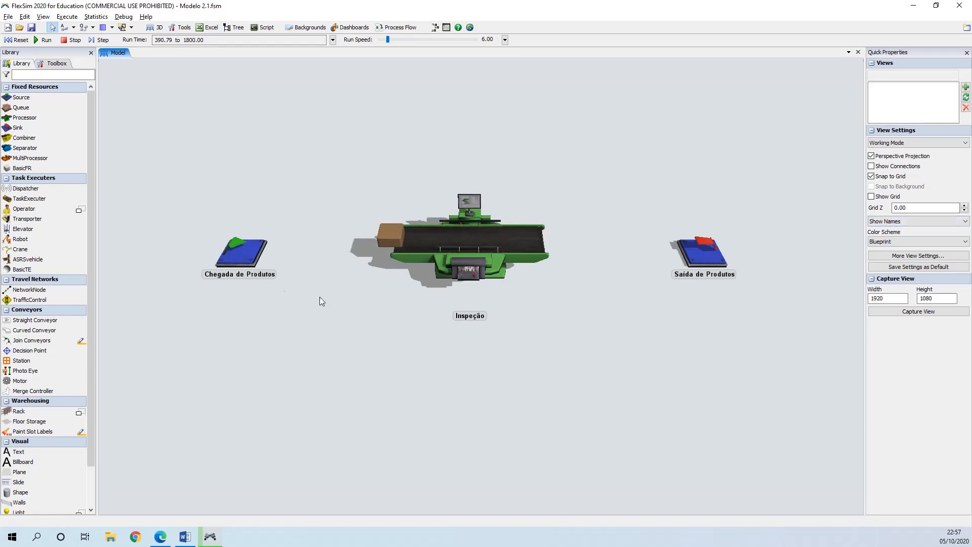
# Step: Switch the view to show names and stats for the objects
pyautogui.click(923, 223)
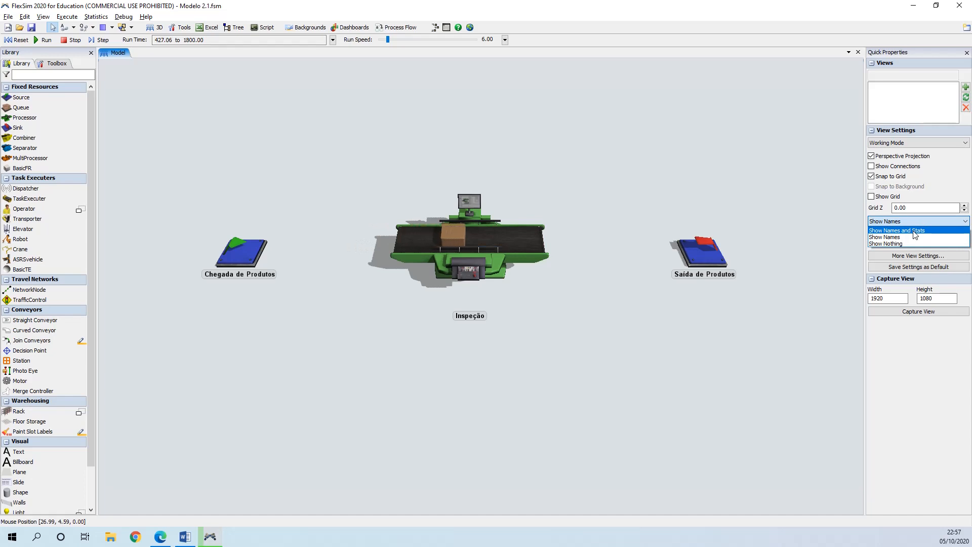
pyautogui.click(914, 230)
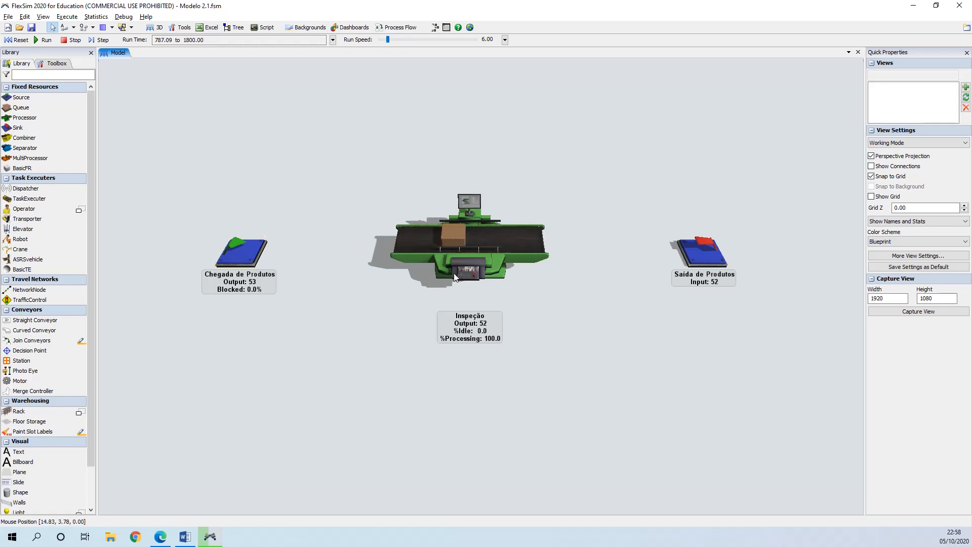
# Step: Raise the run speed to about 19.45
pyautogui.click(459, 237)
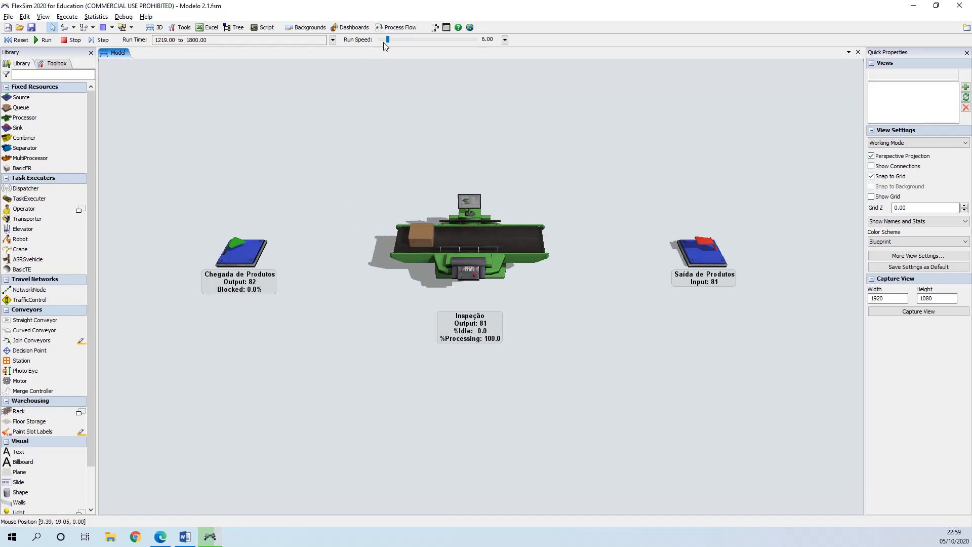
pyautogui.moveTo(387, 40); pyautogui.dragTo(390, 40)
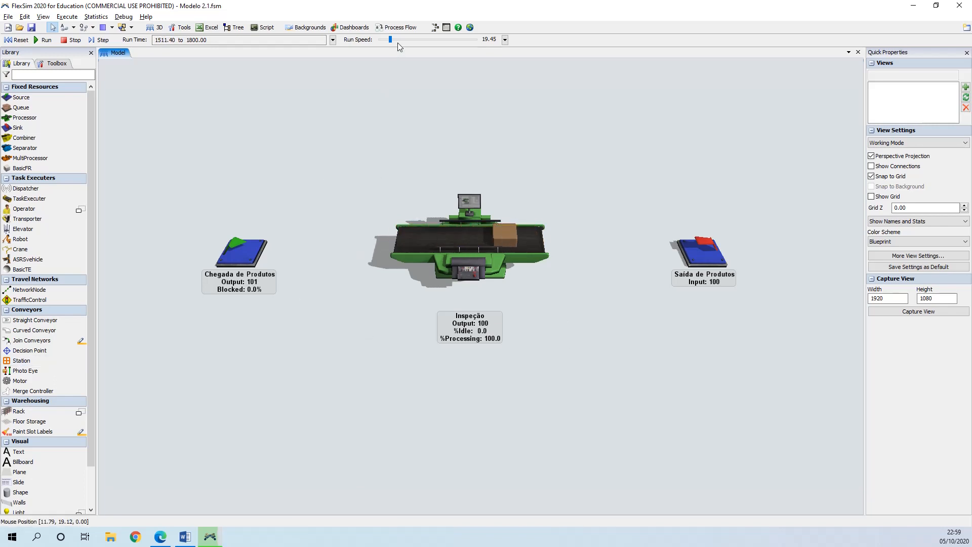
# Step: Increase the run speed to 311 so the simulation runs to its stop time
pyautogui.moveTo(390, 39); pyautogui.dragTo(400, 39)
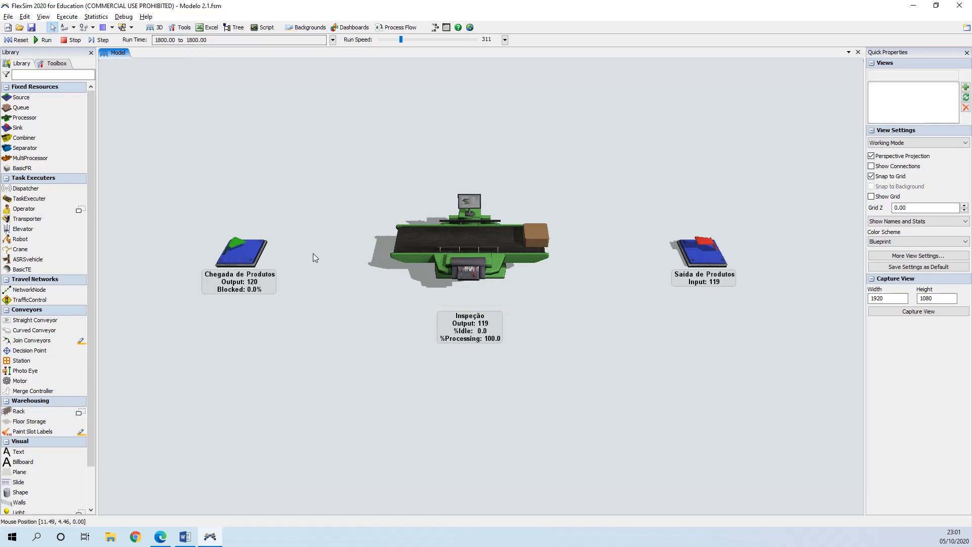
# Step: Open the properties of the Chegada de Produtos source and examine its General page, then close without changes
pyautogui.click(247, 249)
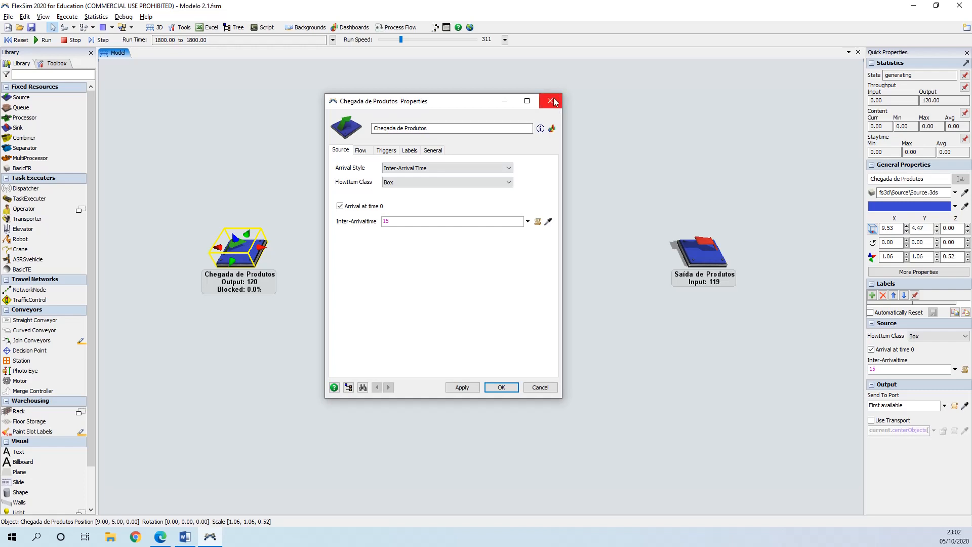
pyautogui.click(431, 150)
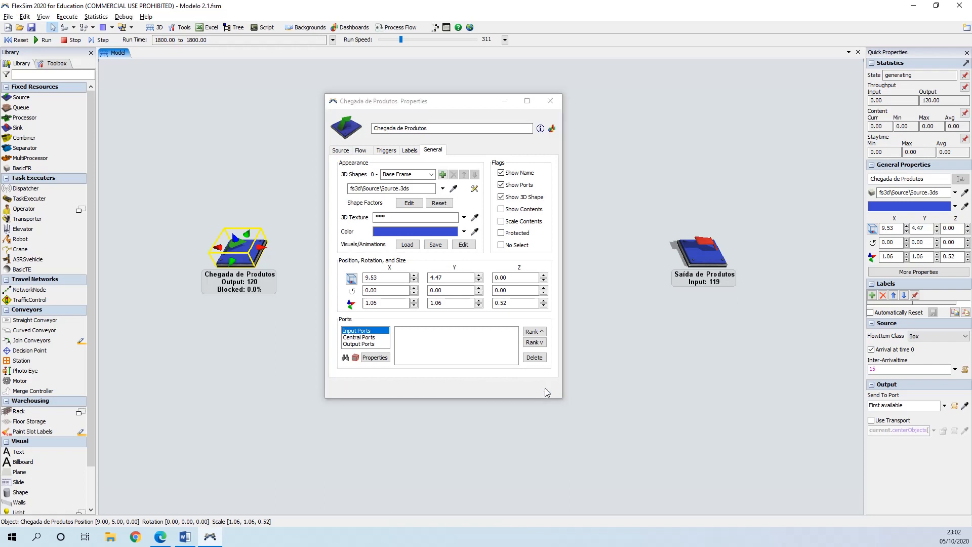
pyautogui.click(540, 387)
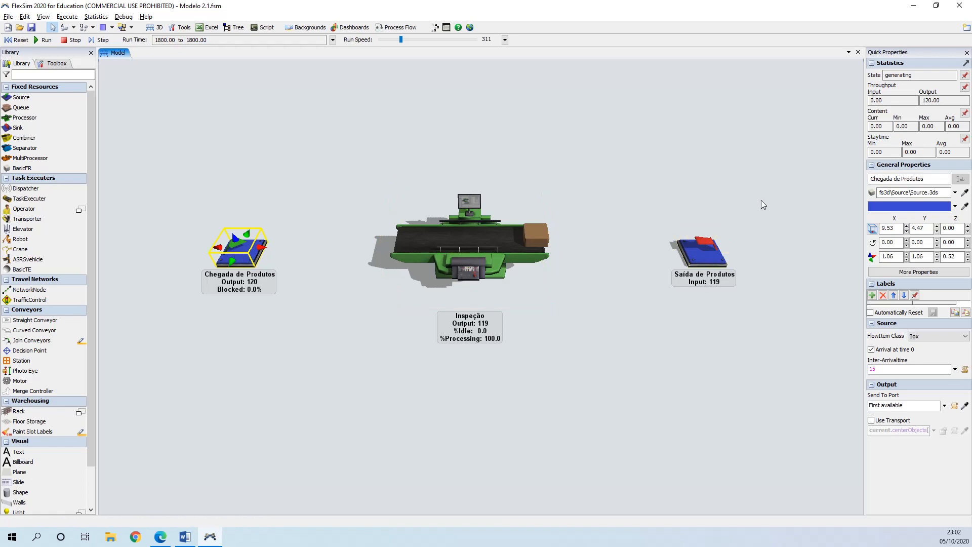
# Step: Open the properties of the Saída de Produtos sink and examine its General page and ports, then close without changes
pyautogui.click(701, 251)
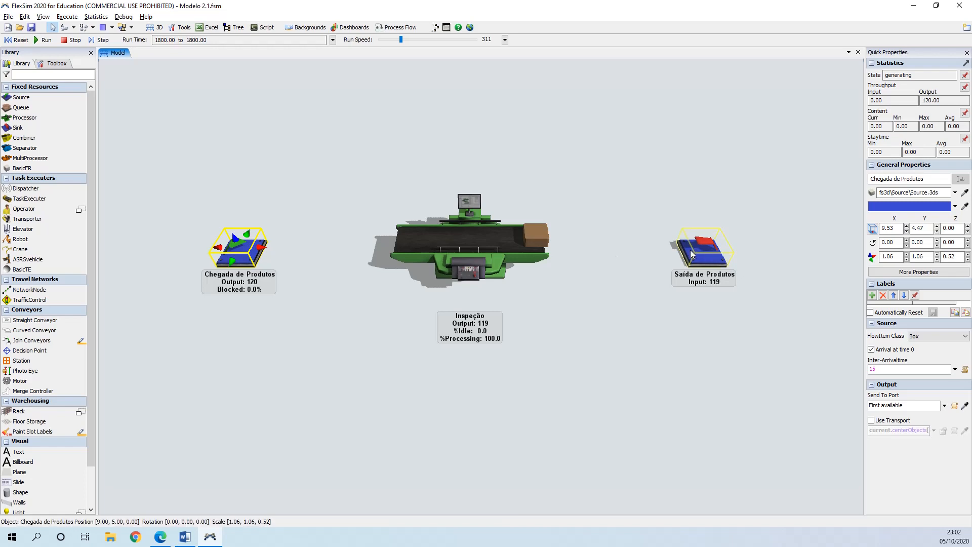
pyautogui.doubleClick(700, 252)
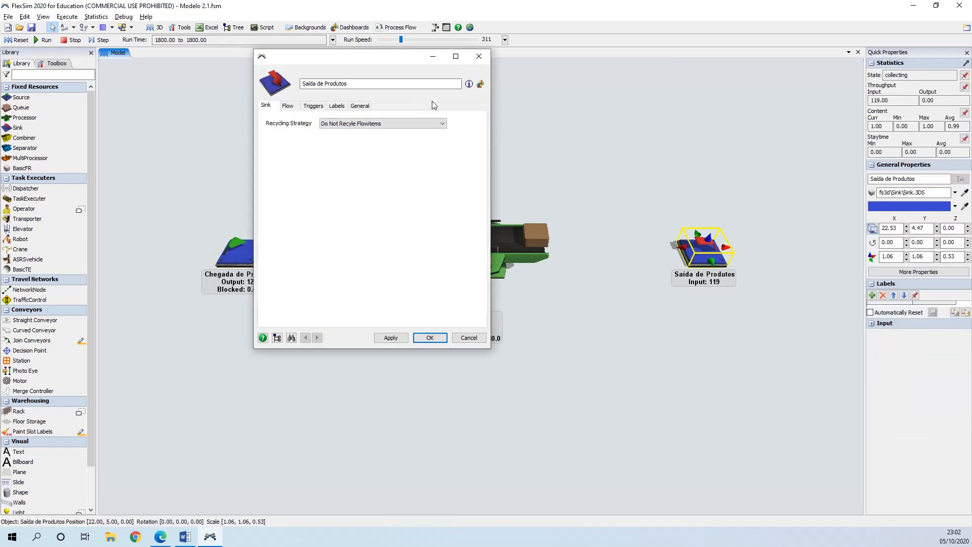
pyautogui.click(368, 107)
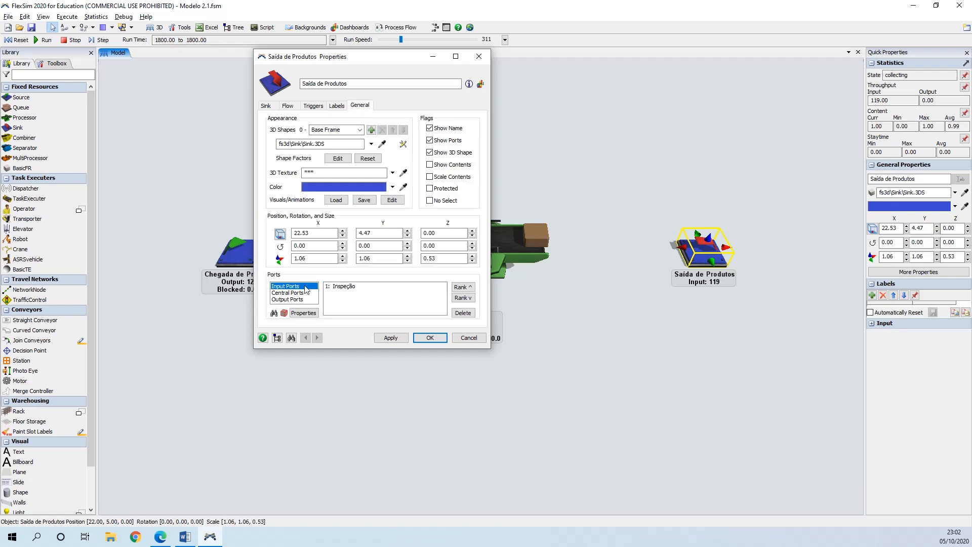
pyautogui.click(472, 338)
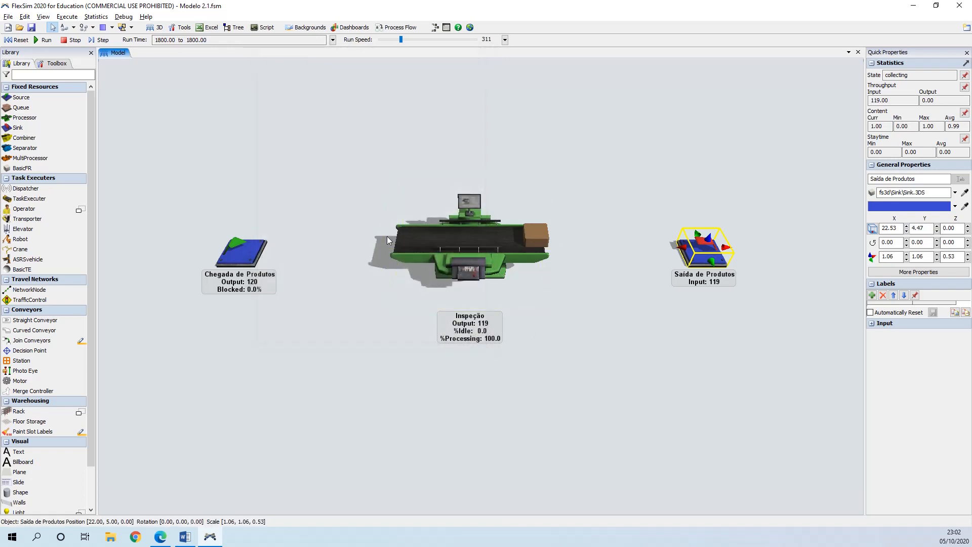